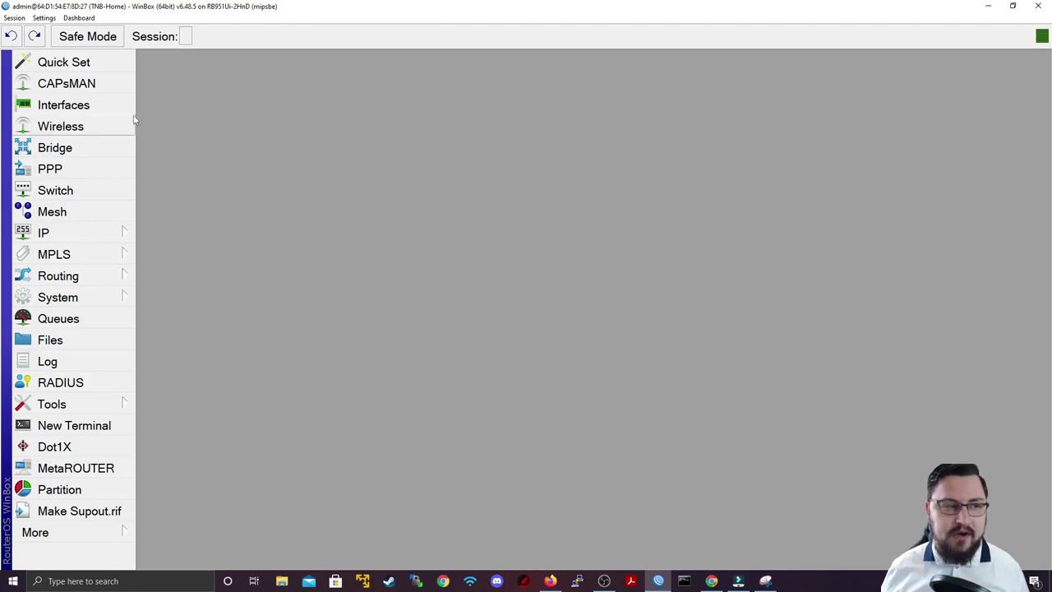
# Open the Interface List and look over the ether1, ether2 and ether3 entries
pyautogui.click(99, 105)
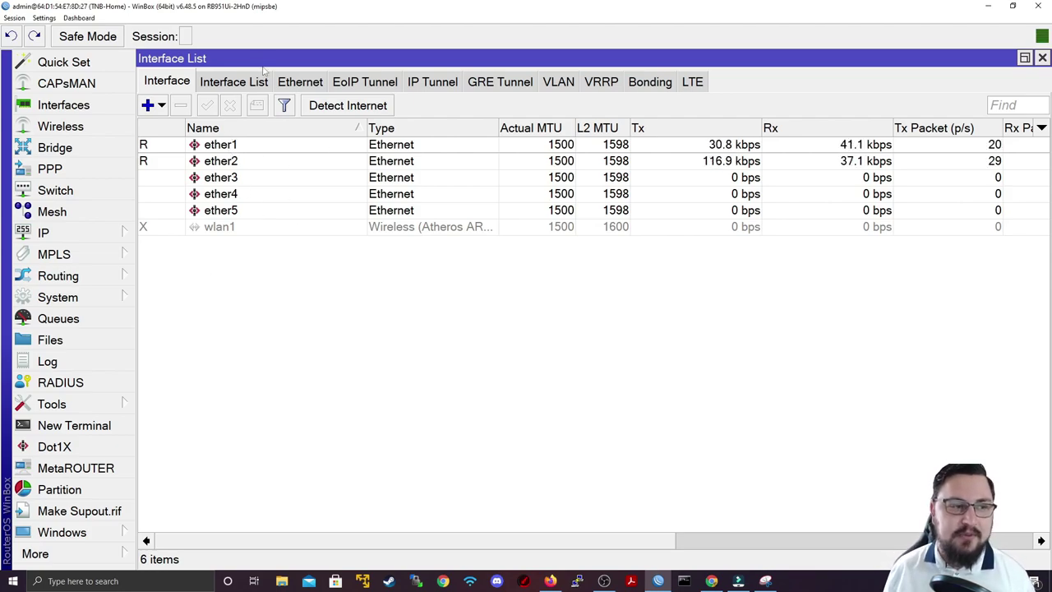
pyautogui.click(329, 151)
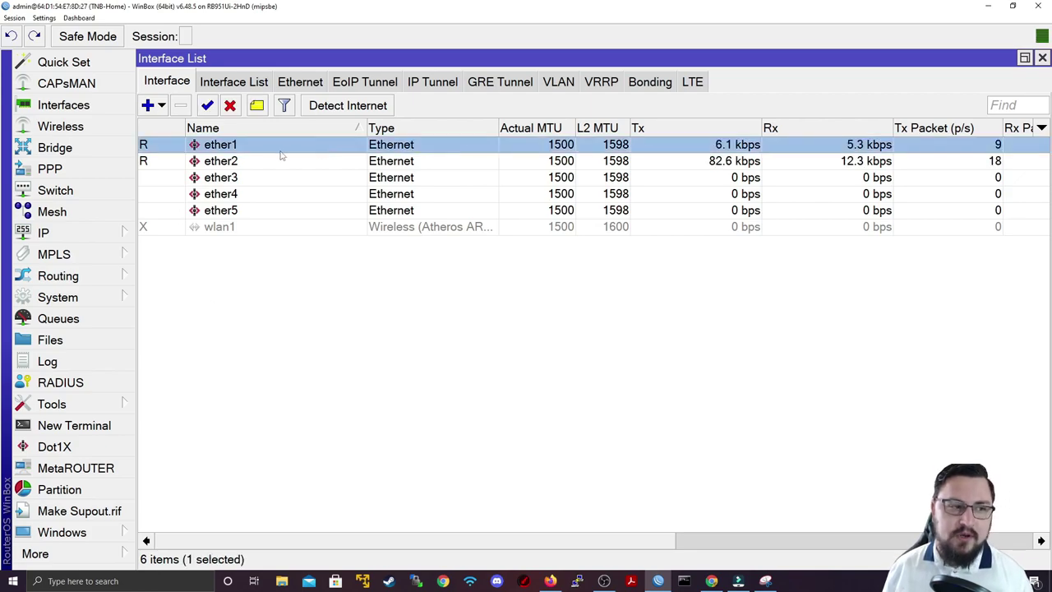
pyautogui.click(337, 156)
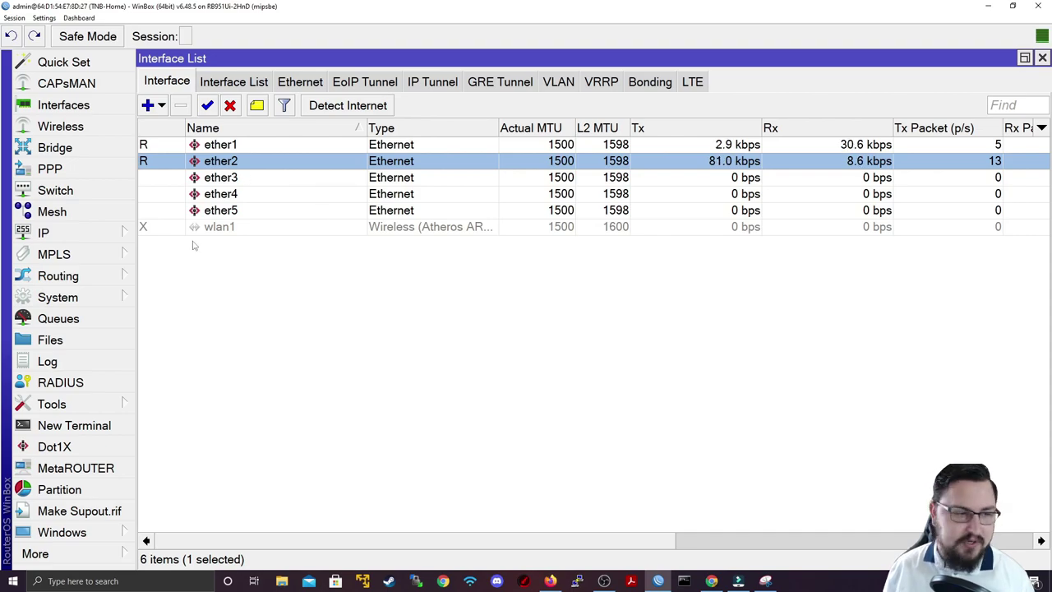
pyautogui.click(193, 180)
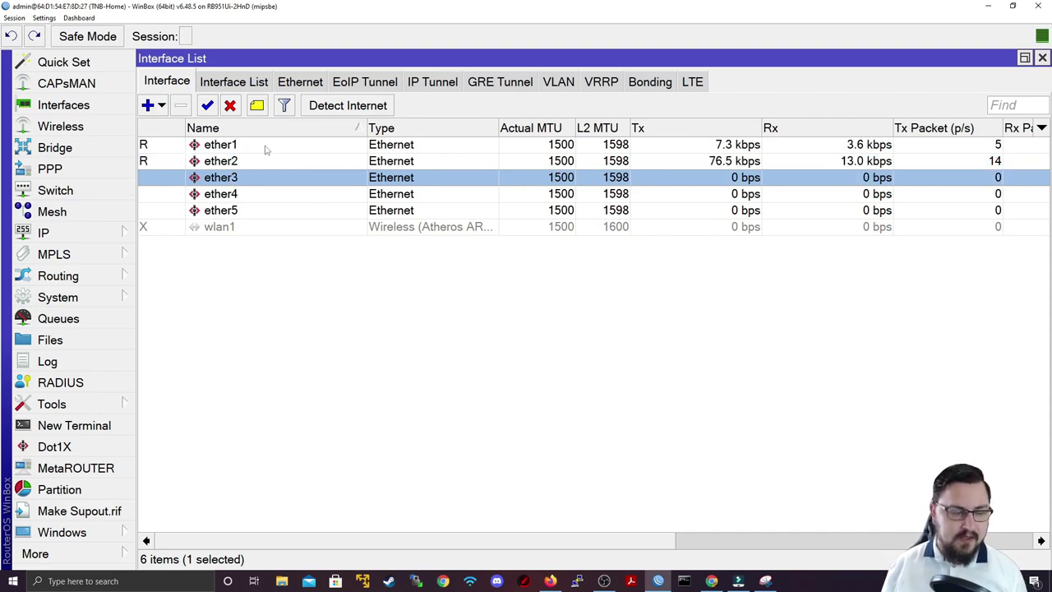
pyautogui.click(265, 146)
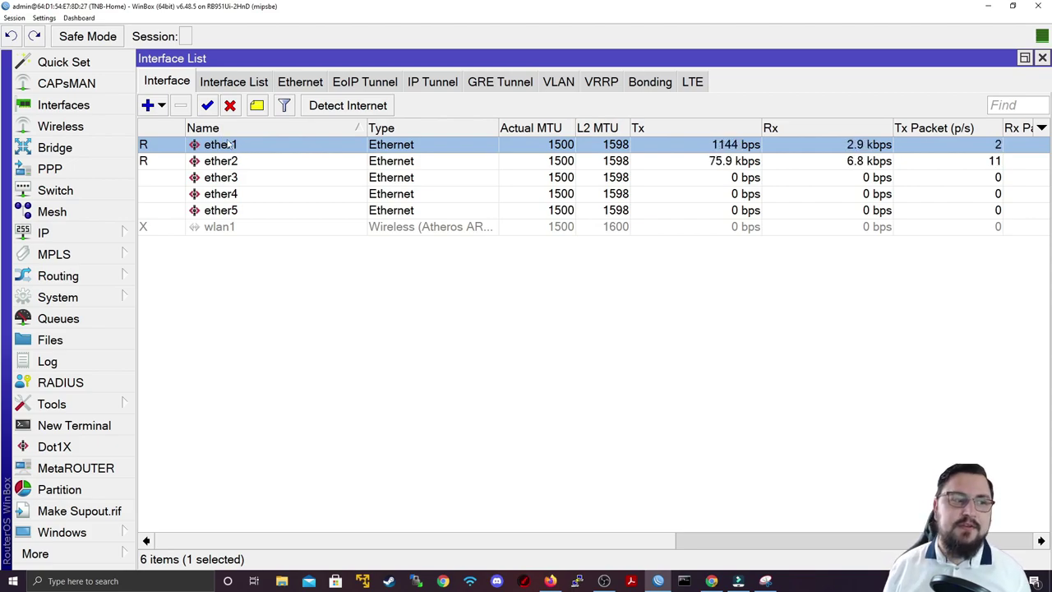
# Rename ether1 to 'ether1 [WAN]' in its properties and apply
pyautogui.doubleClick(230, 145)
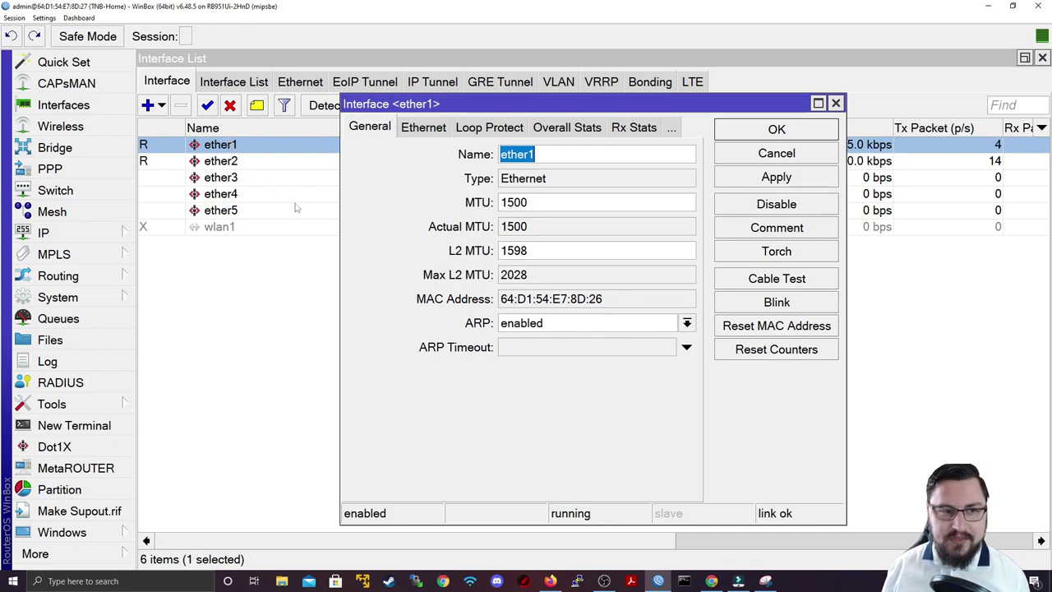
pyautogui.click(583, 129)
pyautogui.click(376, 130)
pyautogui.click(376, 130)
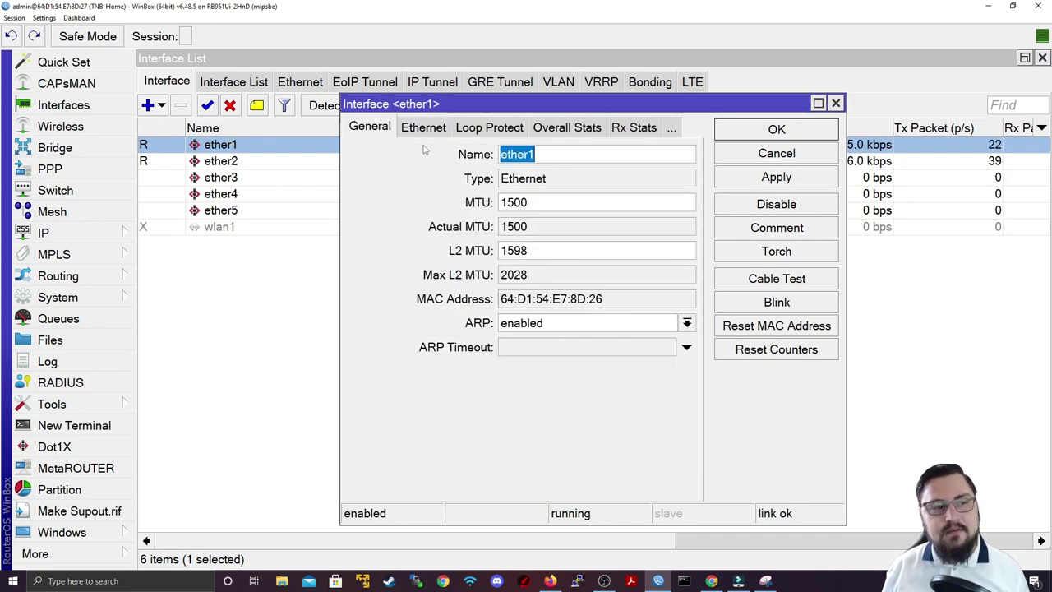
pyautogui.click(545, 156)
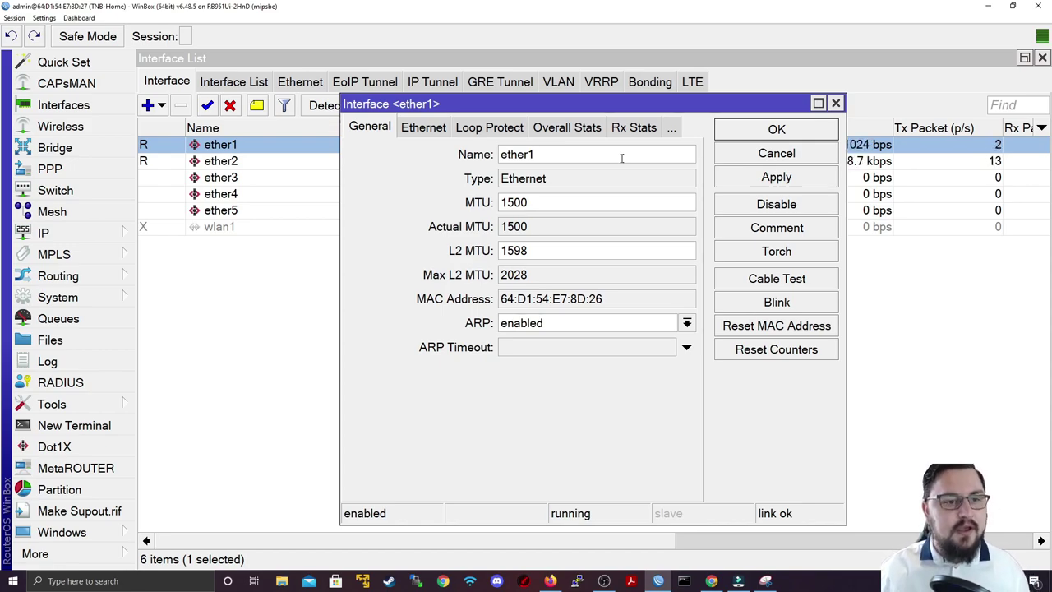
pyautogui.write('WAN')
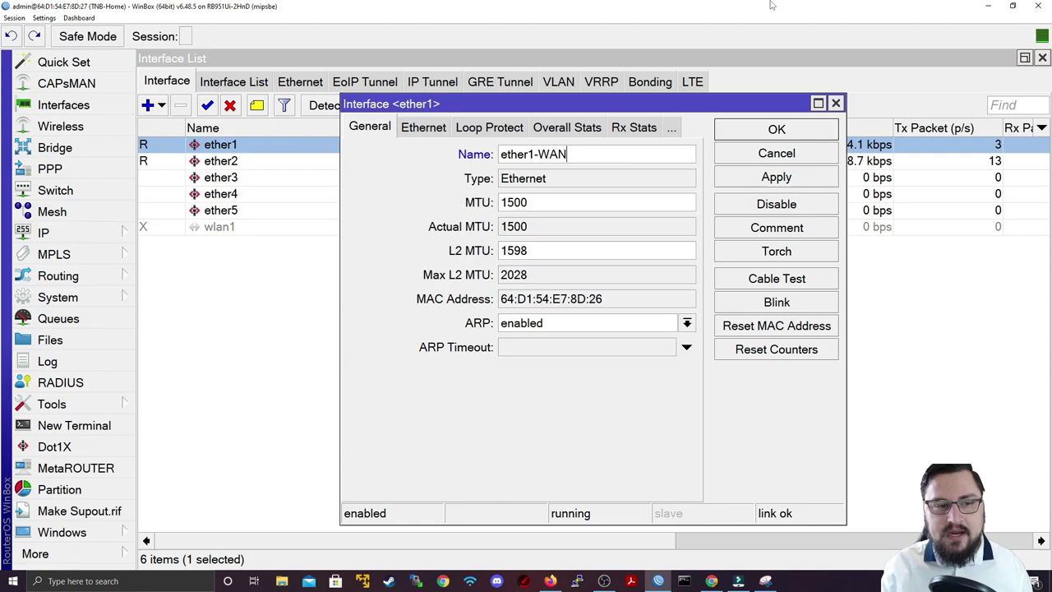
pyautogui.press('BackSpace')
pyautogui.press('BackSpace')
pyautogui.press('BackSpace')
pyautogui.press('BackSpace')
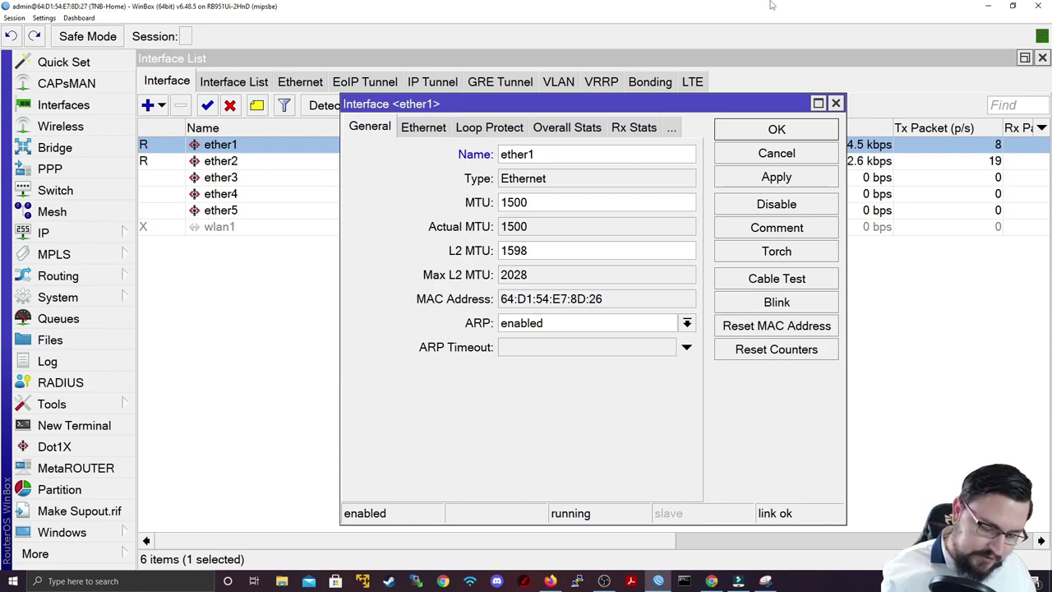
pyautogui.write('[WAN]')
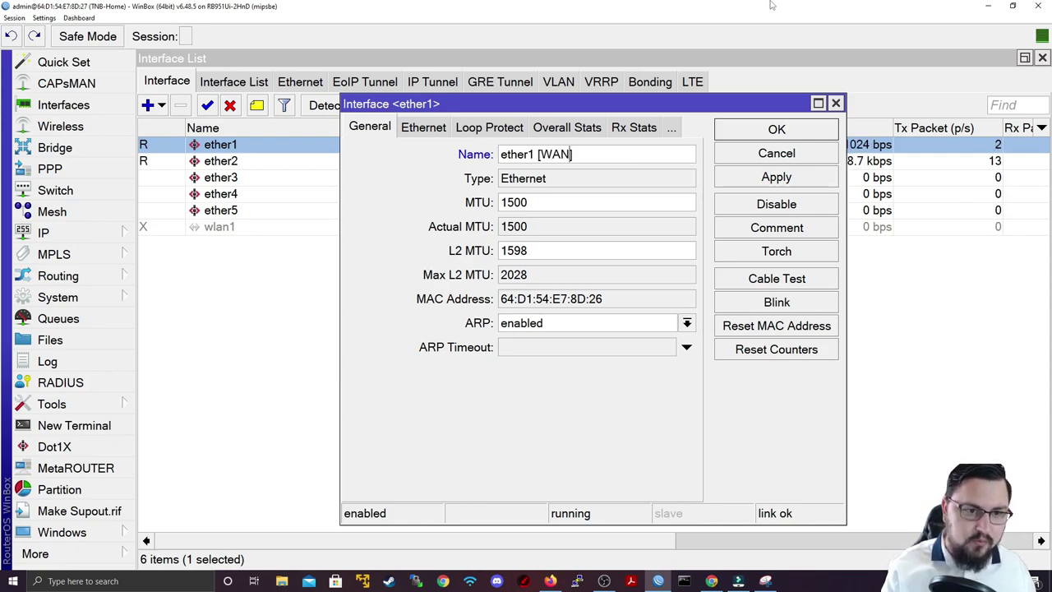
pyautogui.click(757, 177)
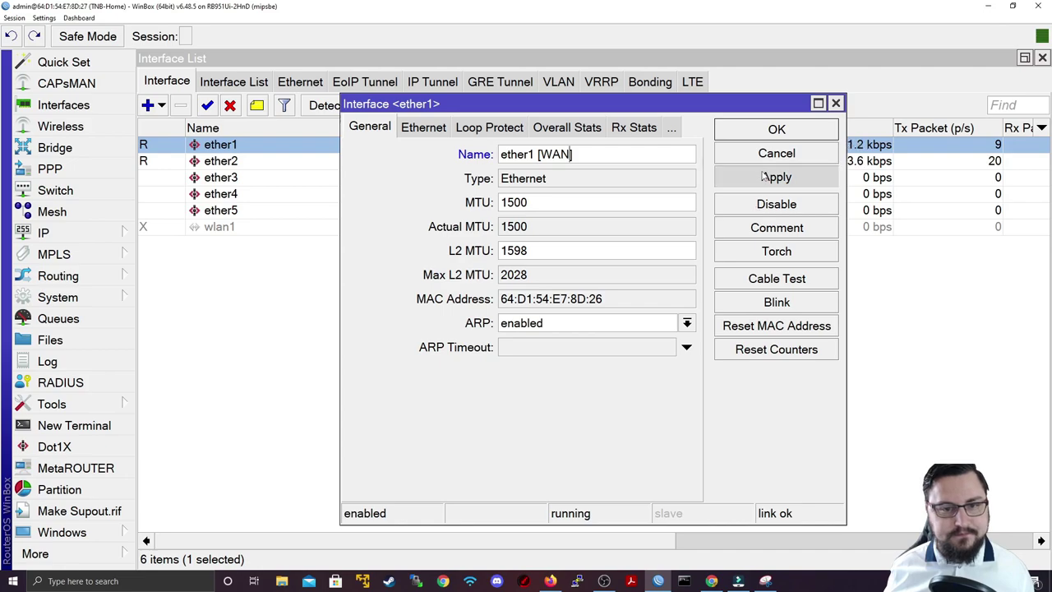
pyautogui.click(739, 129)
# Rename ether2 to 'ether2 [LAN]' and apply
pyautogui.doubleClick(311, 161)
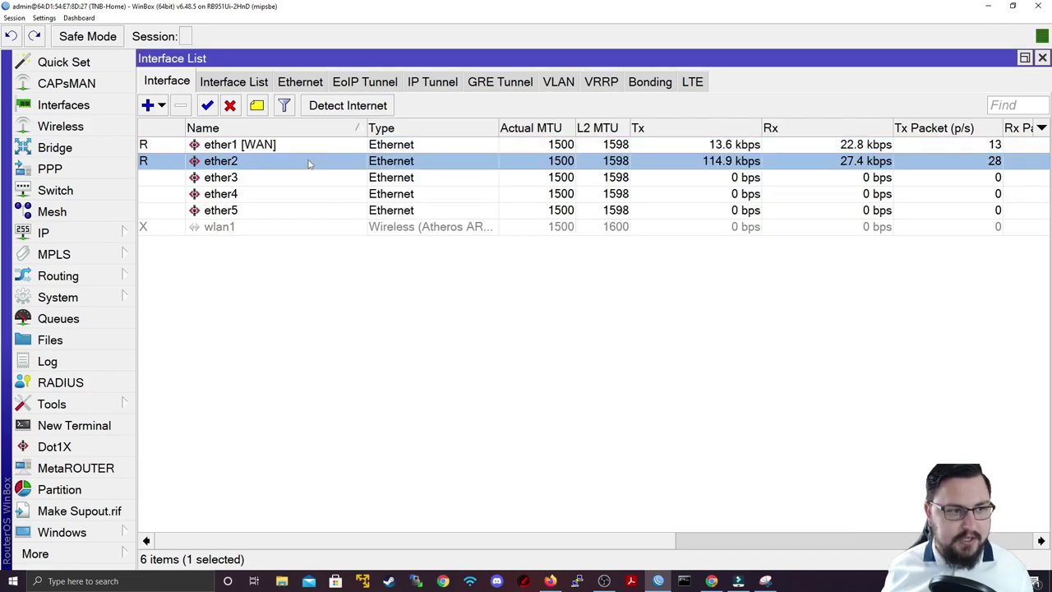
pyautogui.click(569, 156)
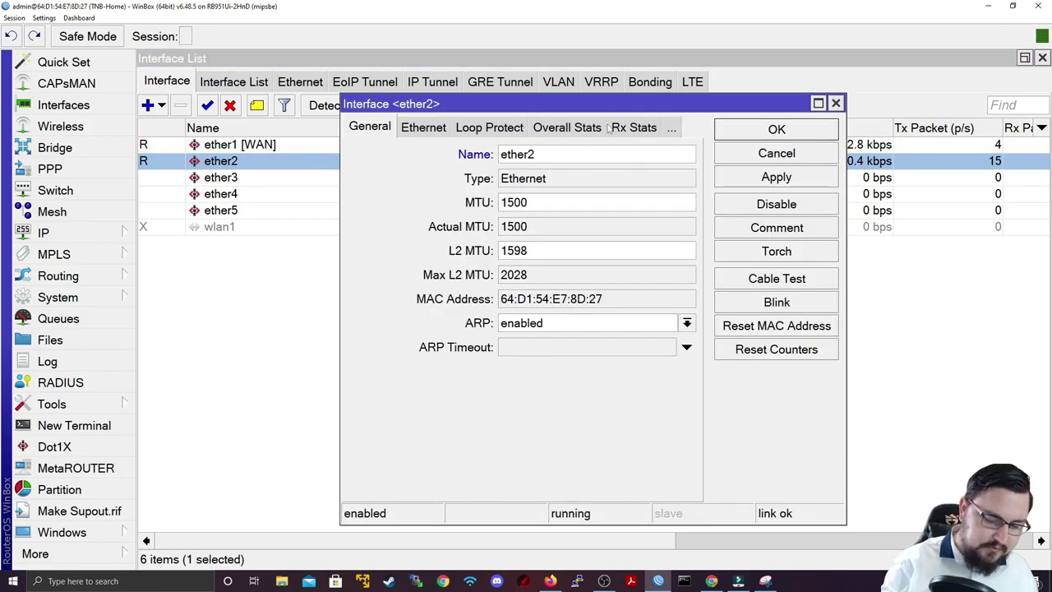
pyautogui.write('[LAN]')
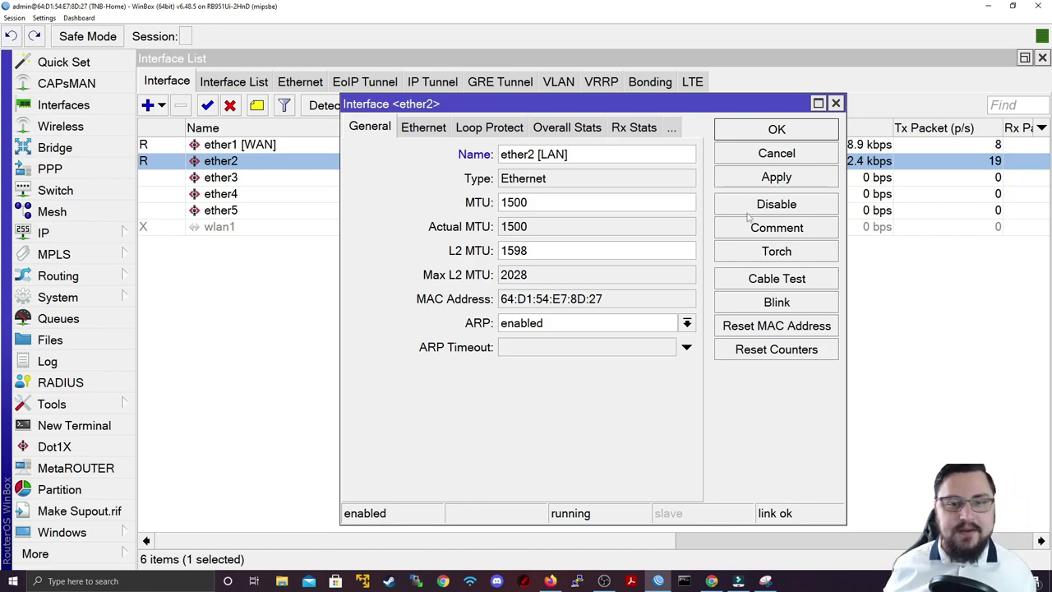
pyautogui.click(782, 178)
pyautogui.click(776, 129)
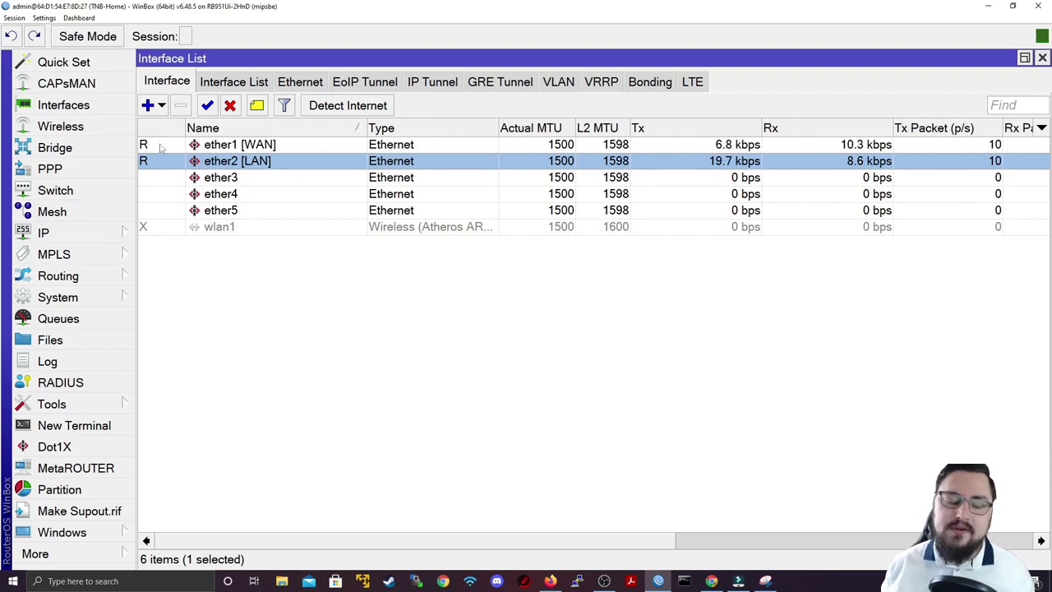
# Check the 192.168.0.1/24 entry in the IP address list, then close it
pyautogui.click(98, 235)
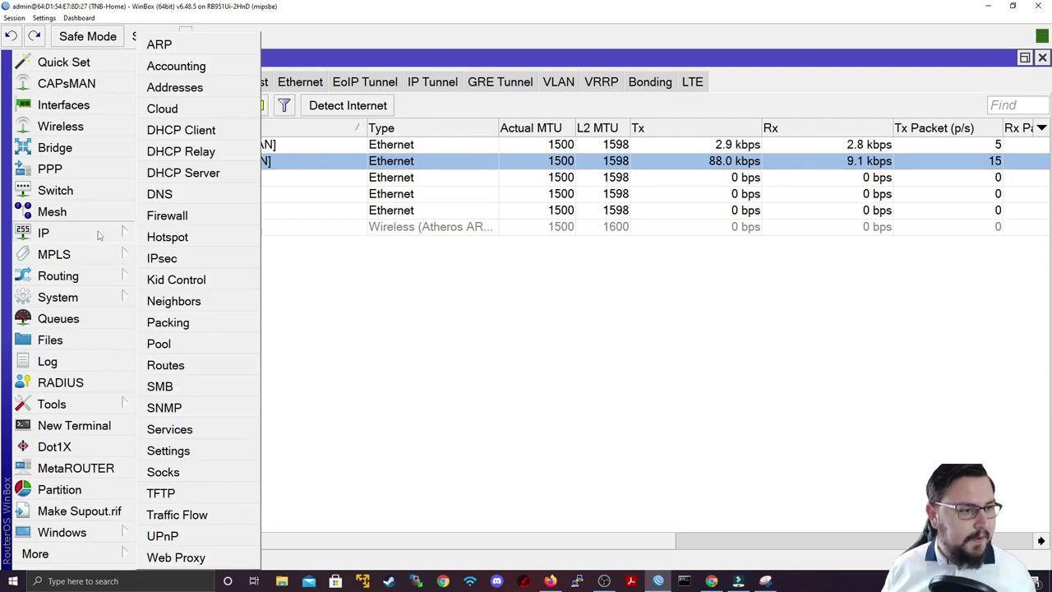
pyautogui.click(175, 87)
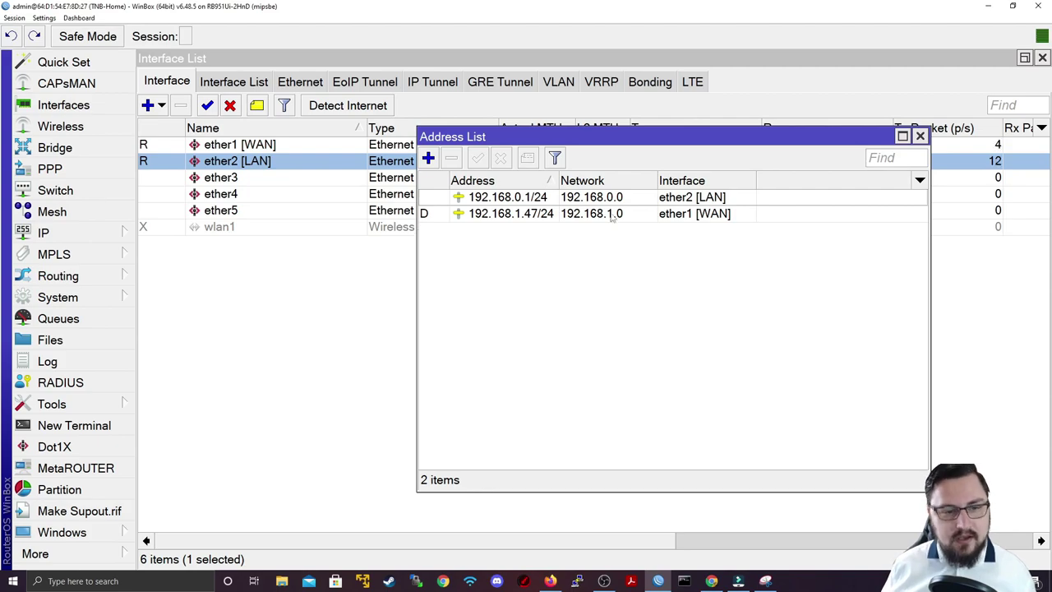
pyautogui.click(647, 203)
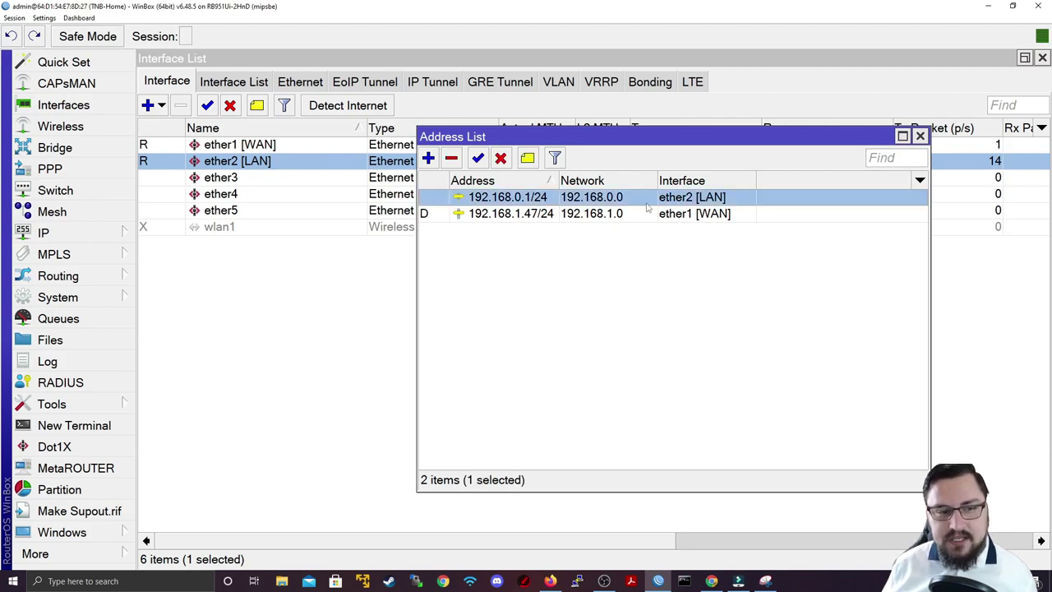
pyautogui.click(922, 136)
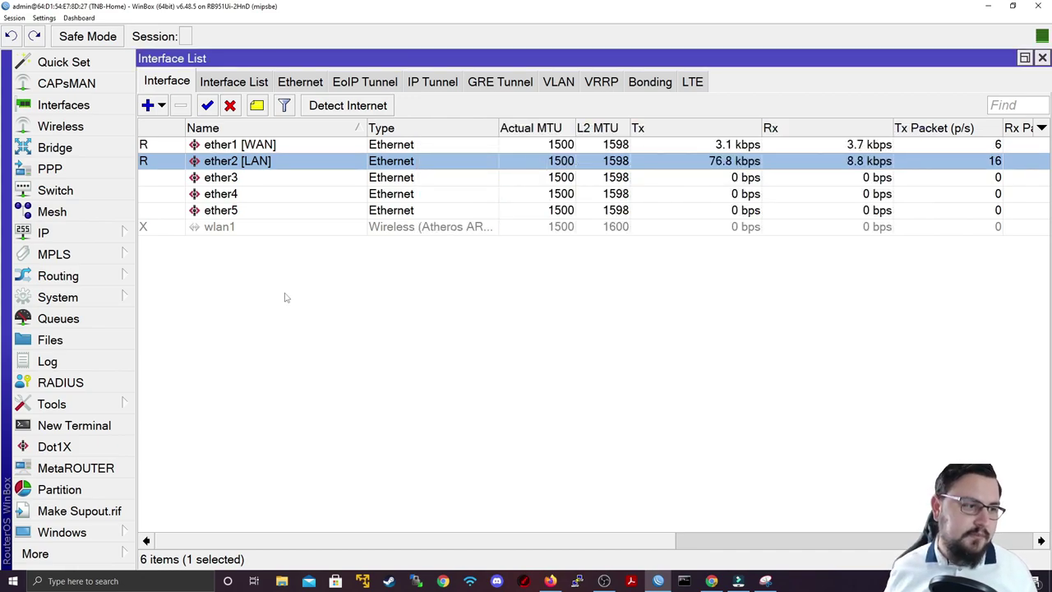
# Change the srcnat masquerade rule's comment from the Azure note to 'This rule is for internet'
pyautogui.click(90, 232)
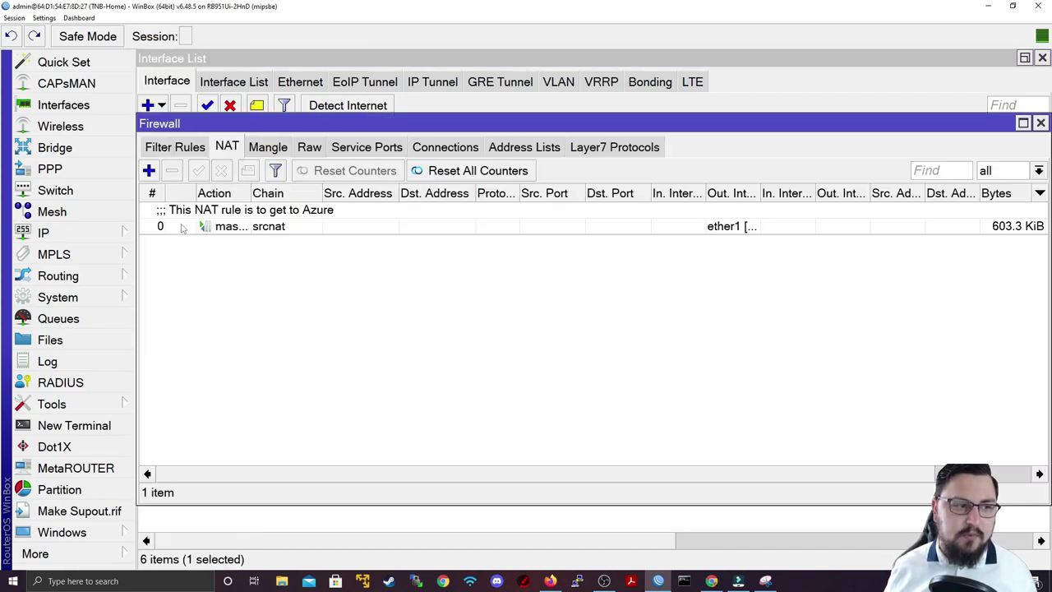
pyautogui.click(173, 215)
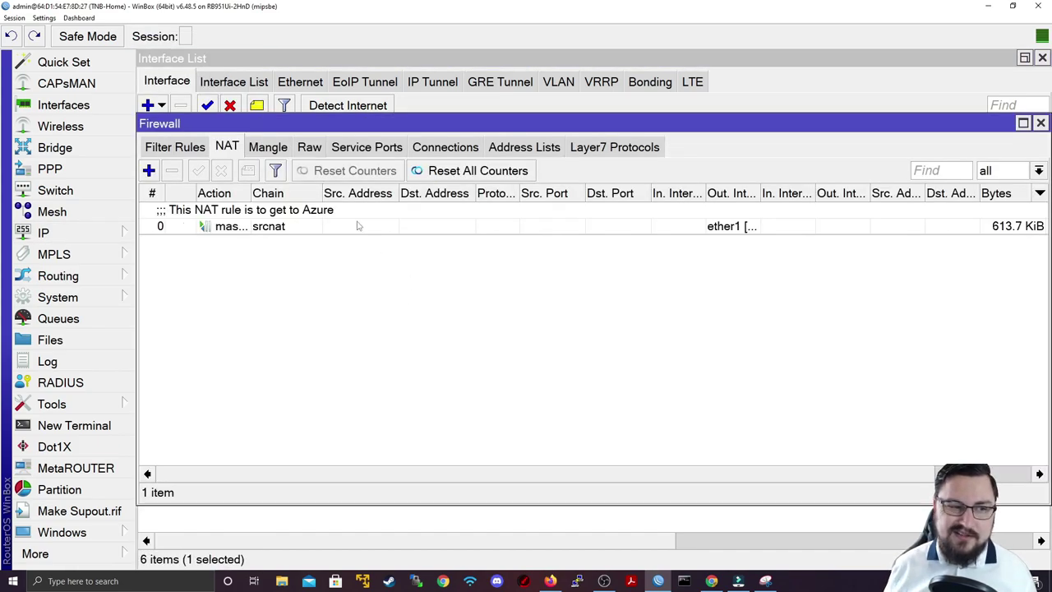
pyautogui.click(265, 216)
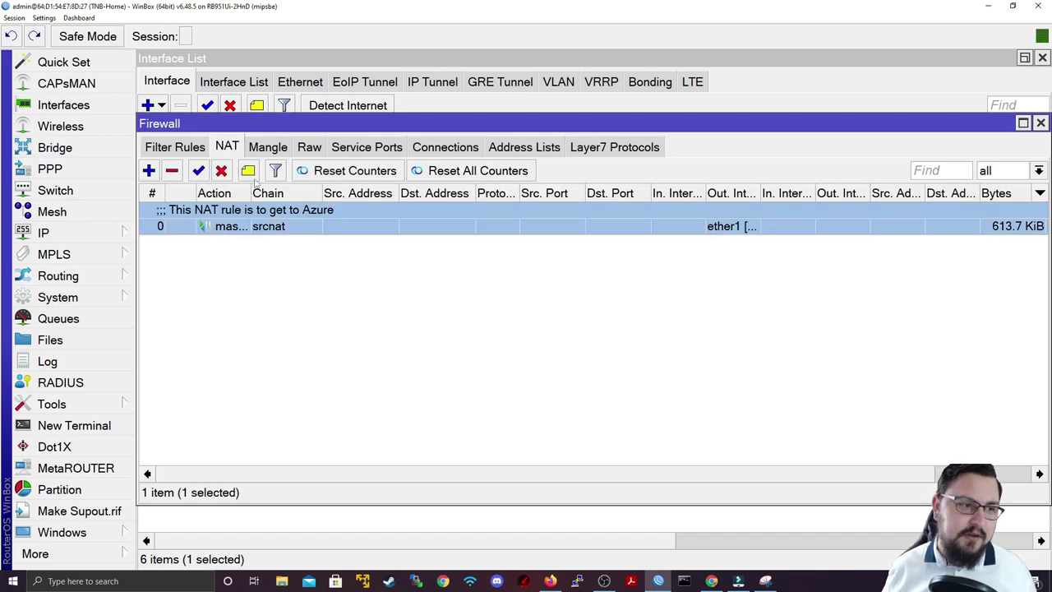
pyautogui.doubleClick(253, 217)
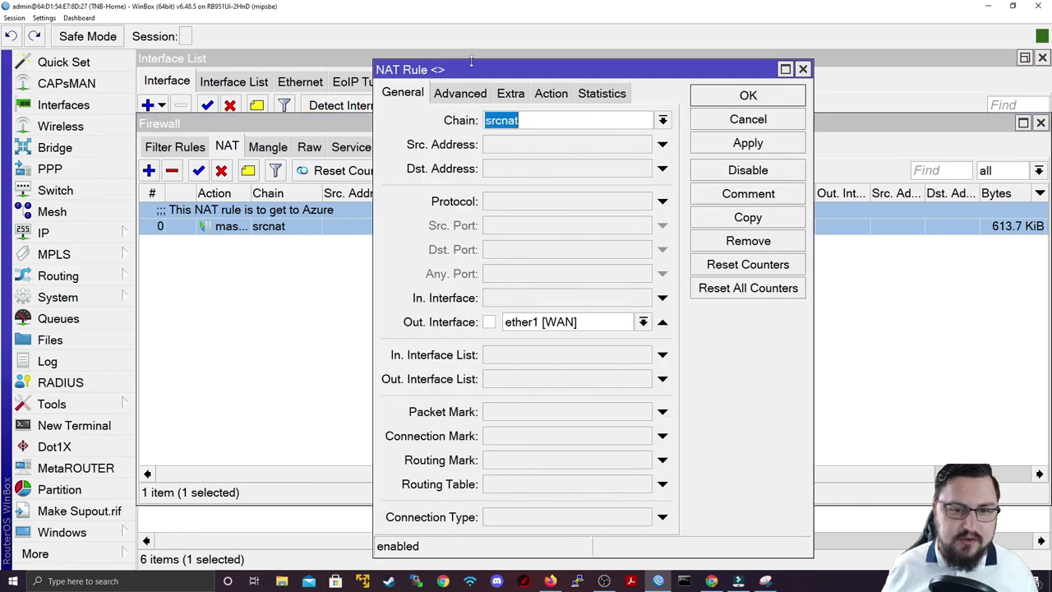
pyautogui.click(702, 192)
pyautogui.click(595, 299)
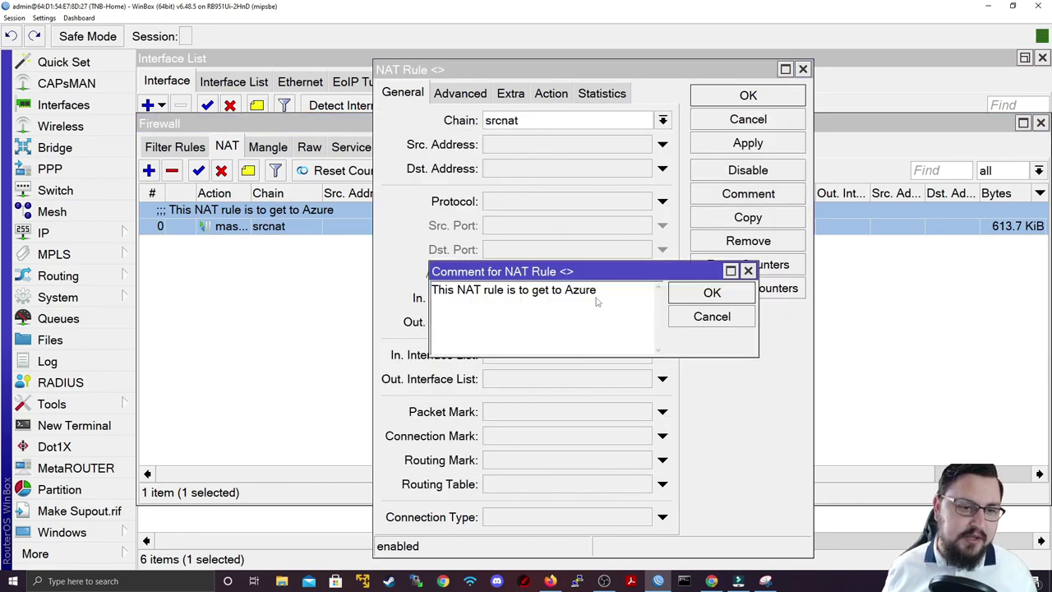
pyautogui.moveTo(611, 295); pyautogui.dragTo(313, 275)
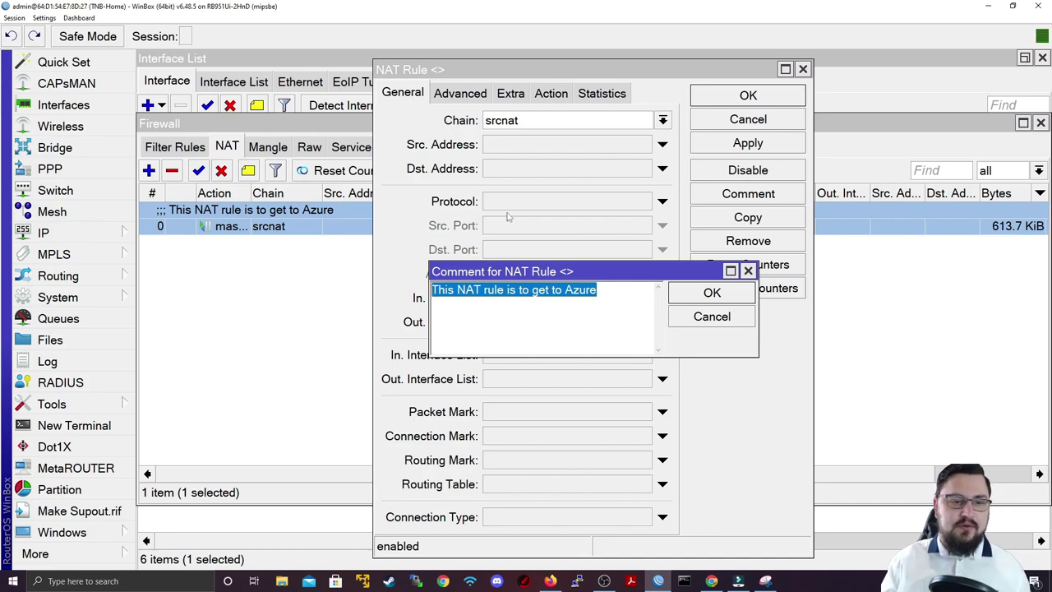
pyautogui.write('This')
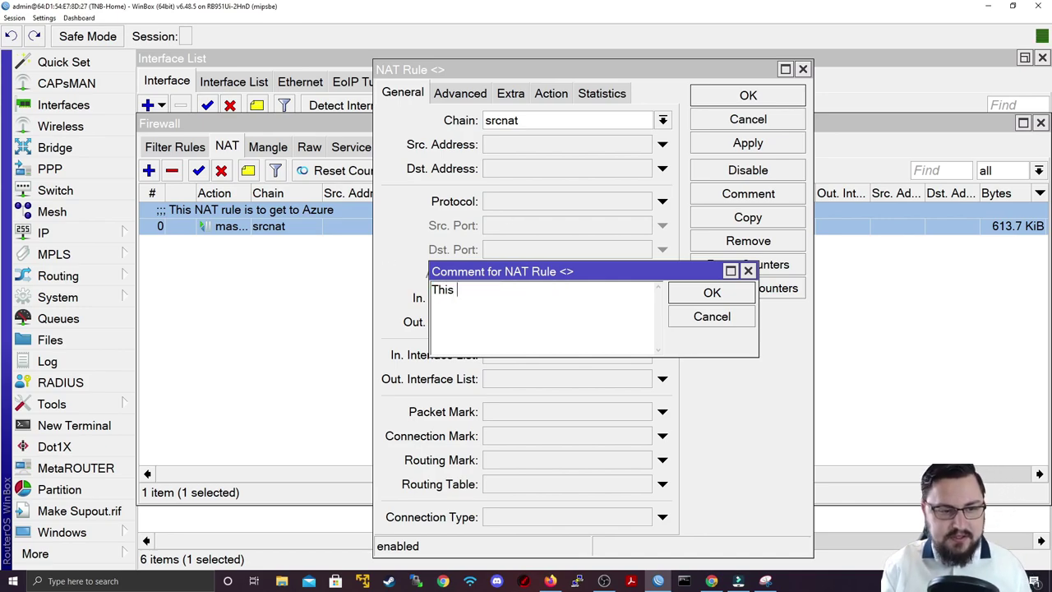
pyautogui.write(' rule is for internet')
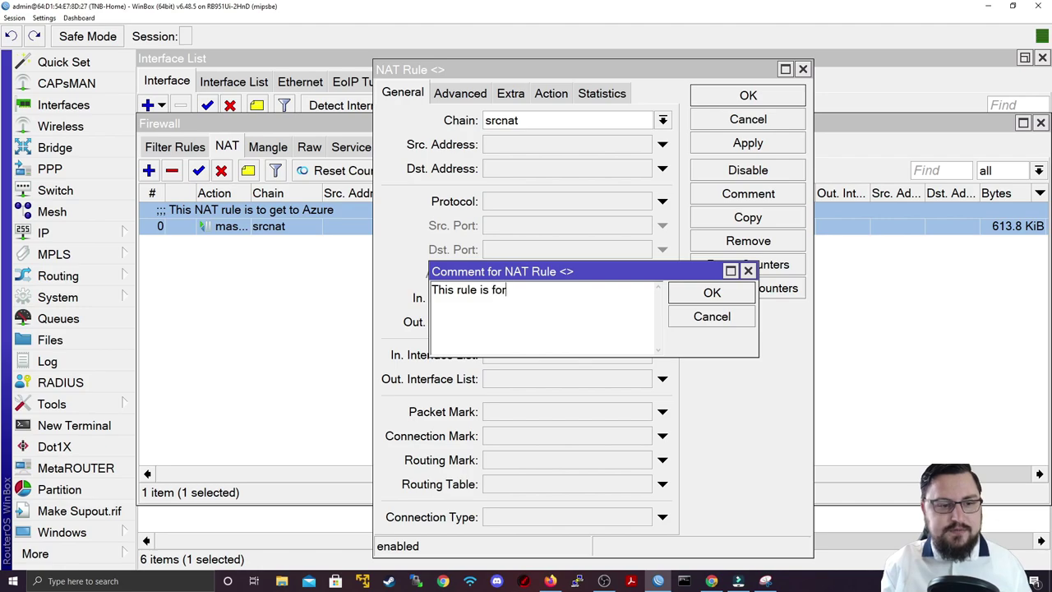
pyautogui.press('Return')
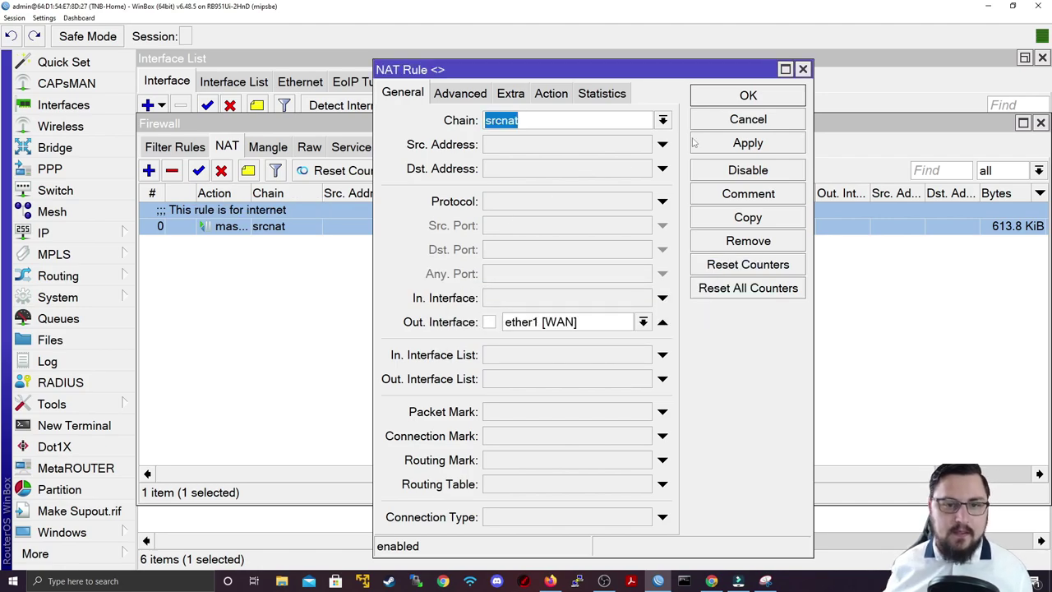
pyautogui.click(736, 143)
pyautogui.click(713, 95)
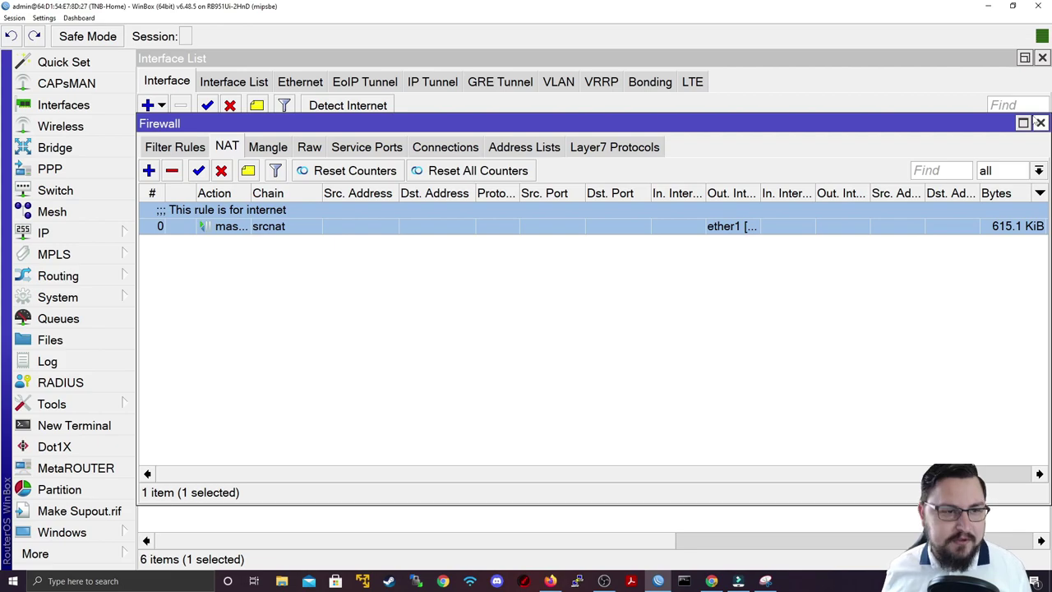
# Close Firewall, clear the interface selection, minimize WinBox and open a new Firefox tab
pyautogui.click(1041, 123)
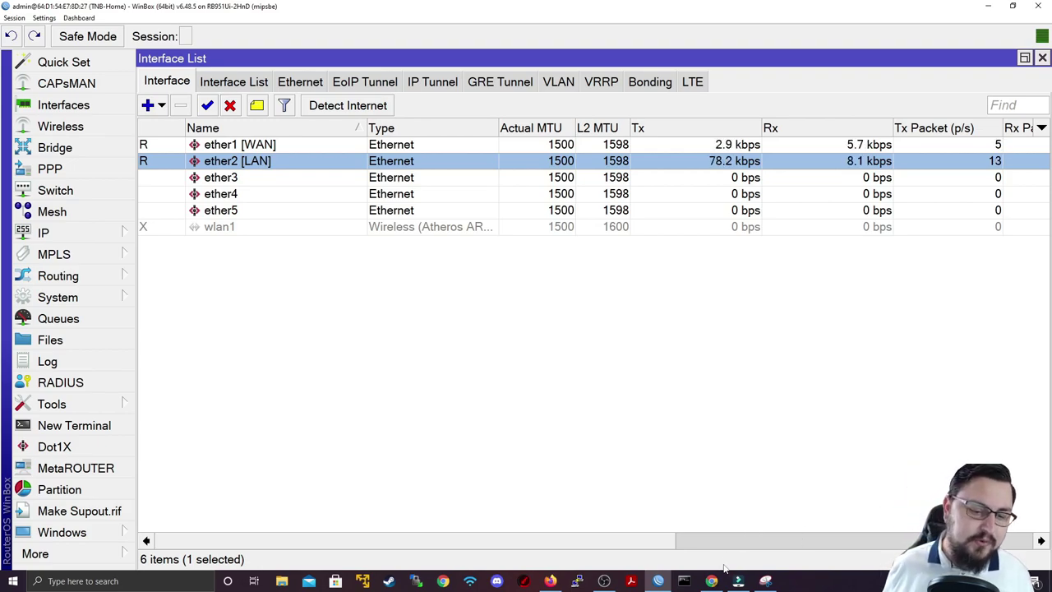
pyautogui.click(795, 359)
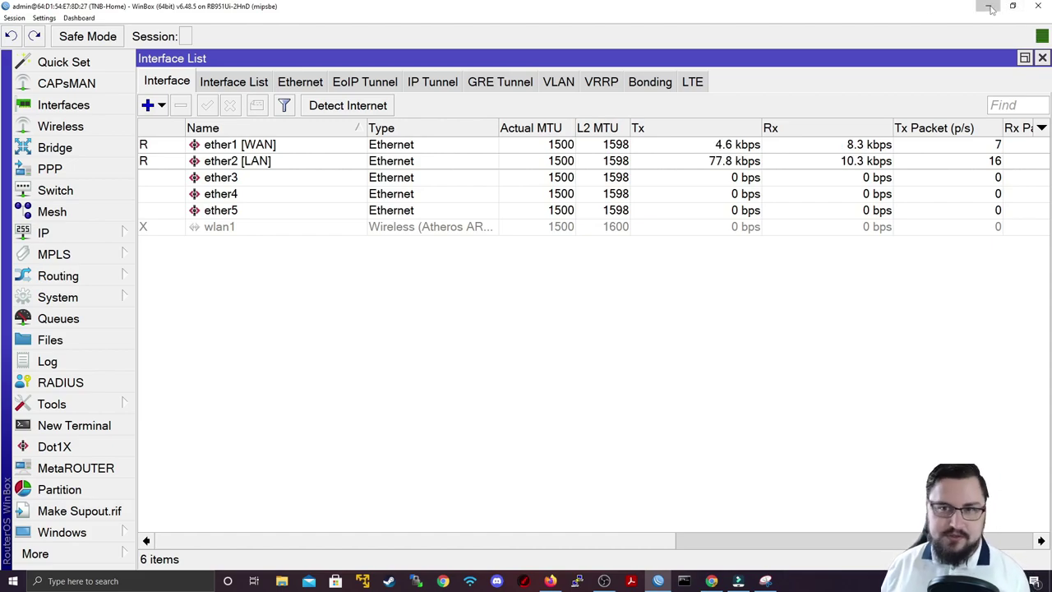
pyautogui.click(990, 7)
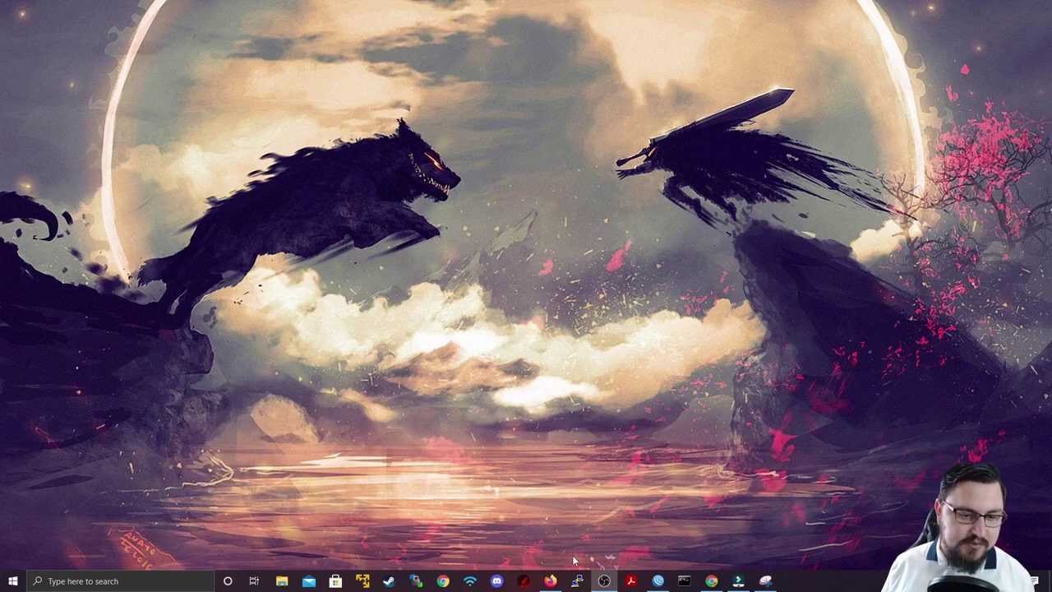
pyautogui.click(550, 581)
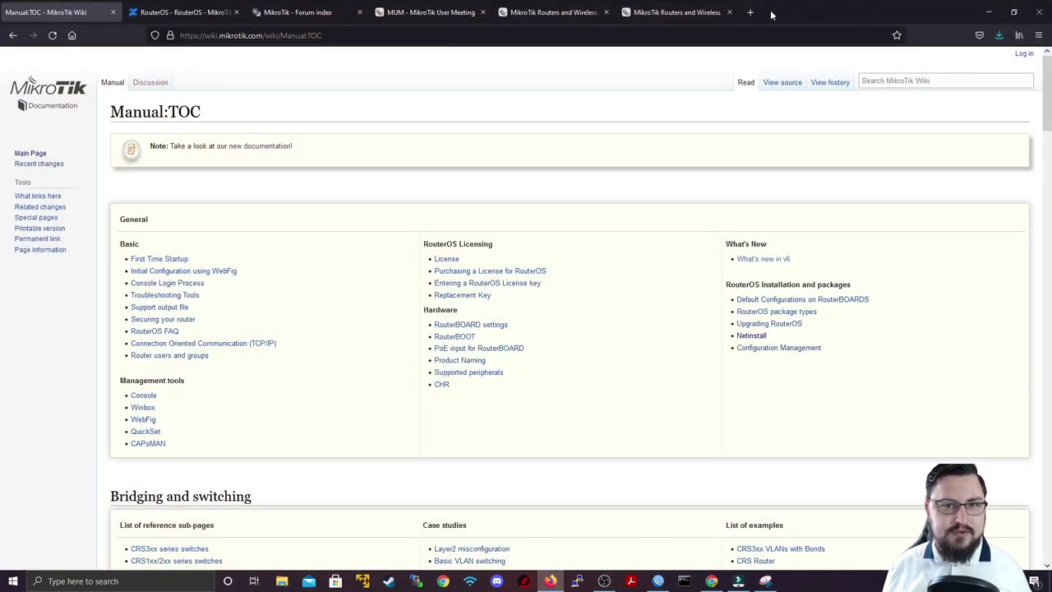
pyautogui.click(750, 12)
# Load draw.io and allow its plugin to load
pyautogui.write('draw.io')
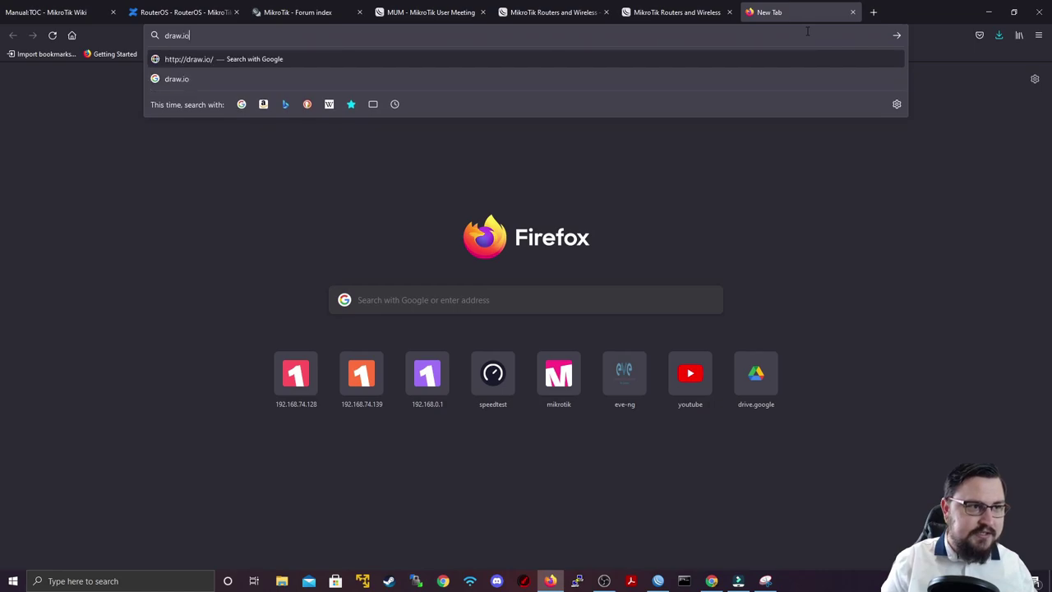
pyautogui.press('Return')
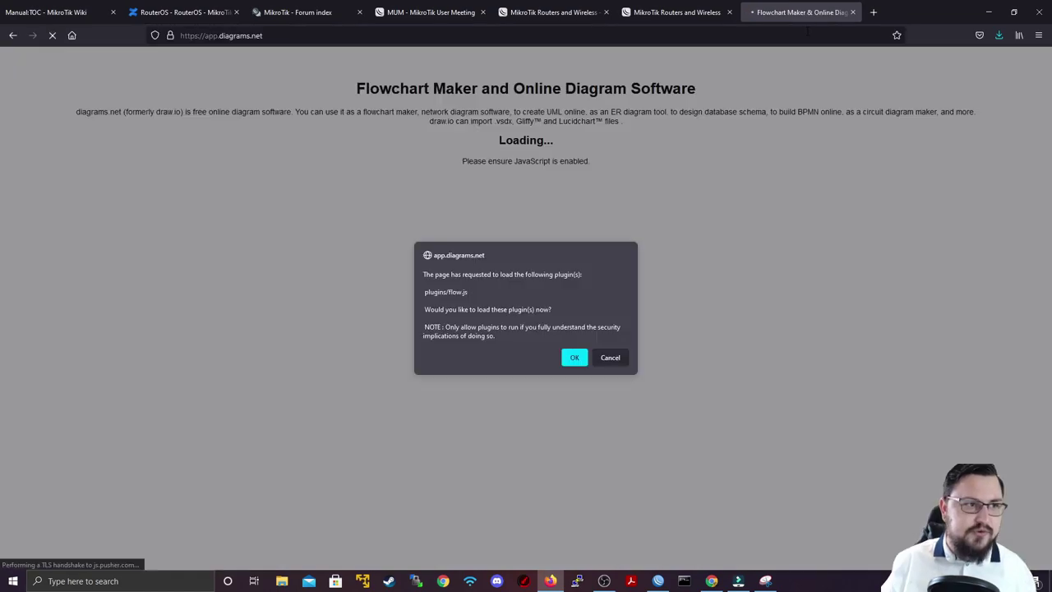
pyautogui.click(574, 358)
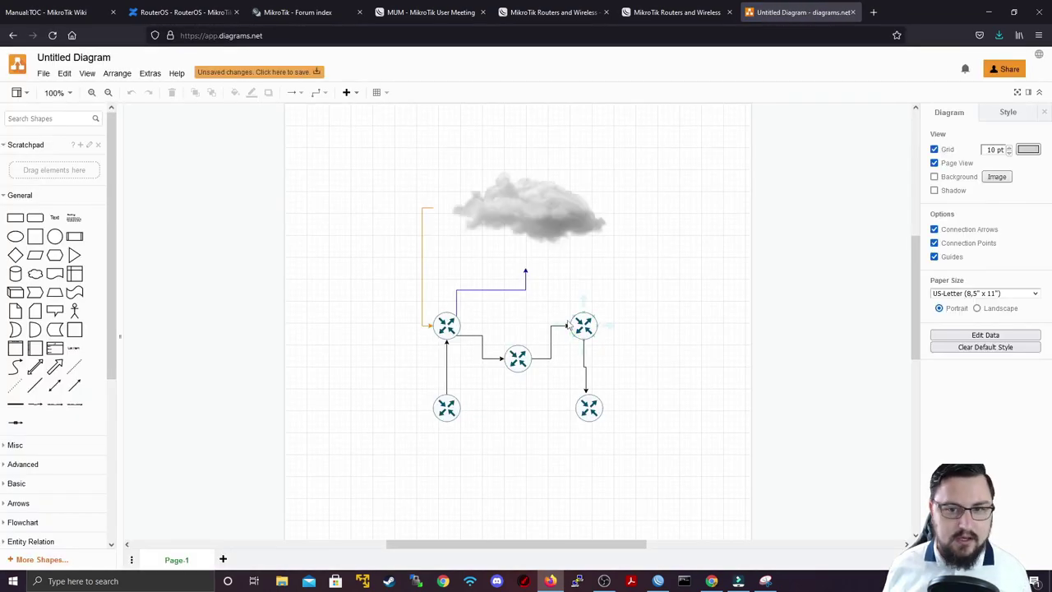
# Delete the old routers, connectors and cloud, leaving Page-1 empty
pyautogui.moveTo(715, 154); pyautogui.dragTo(314, 487)
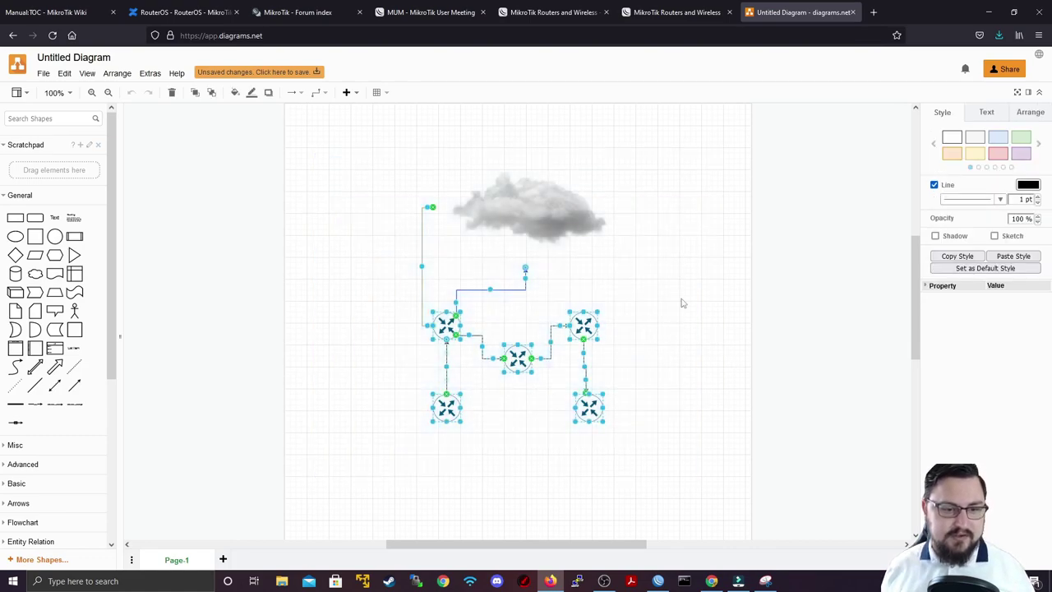
pyautogui.click(653, 193)
pyautogui.moveTo(652, 193); pyautogui.dragTo(328, 493)
pyautogui.click(699, 178)
pyautogui.moveTo(700, 178); pyautogui.dragTo(51, 522)
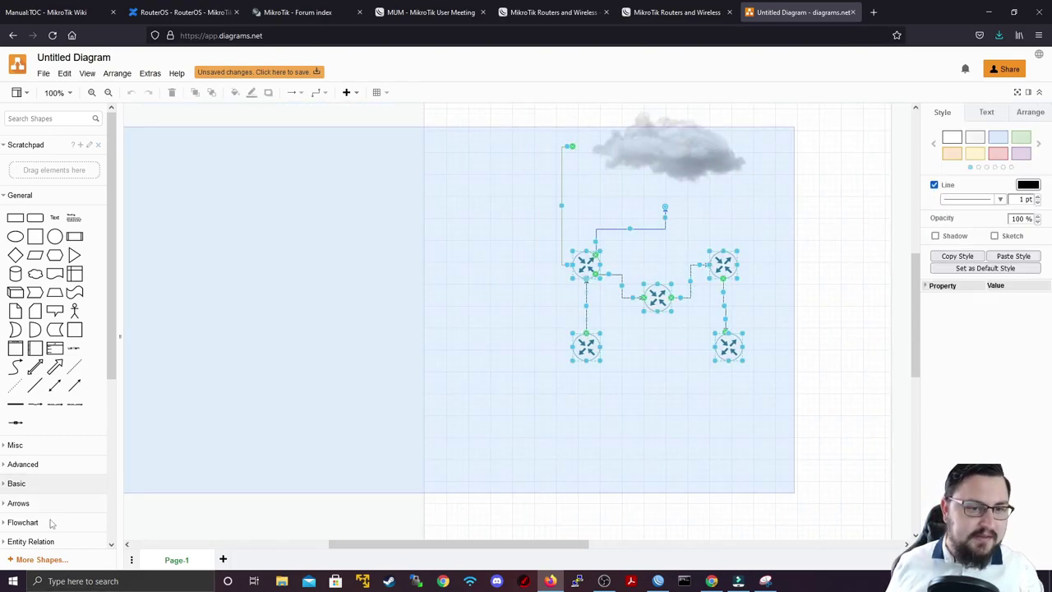
pyautogui.press('Delete')
pyautogui.click(667, 147)
pyautogui.press('Delete')
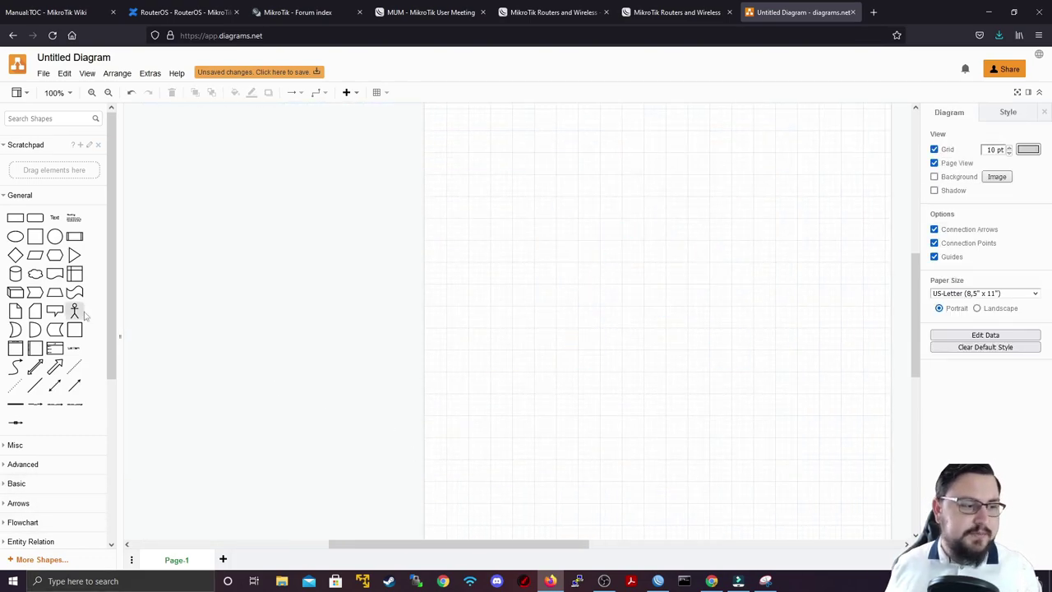
# Expand the Cisco 19 Data Center and Network Management shape libraries
pyautogui.scroll(-5, 70, 361)
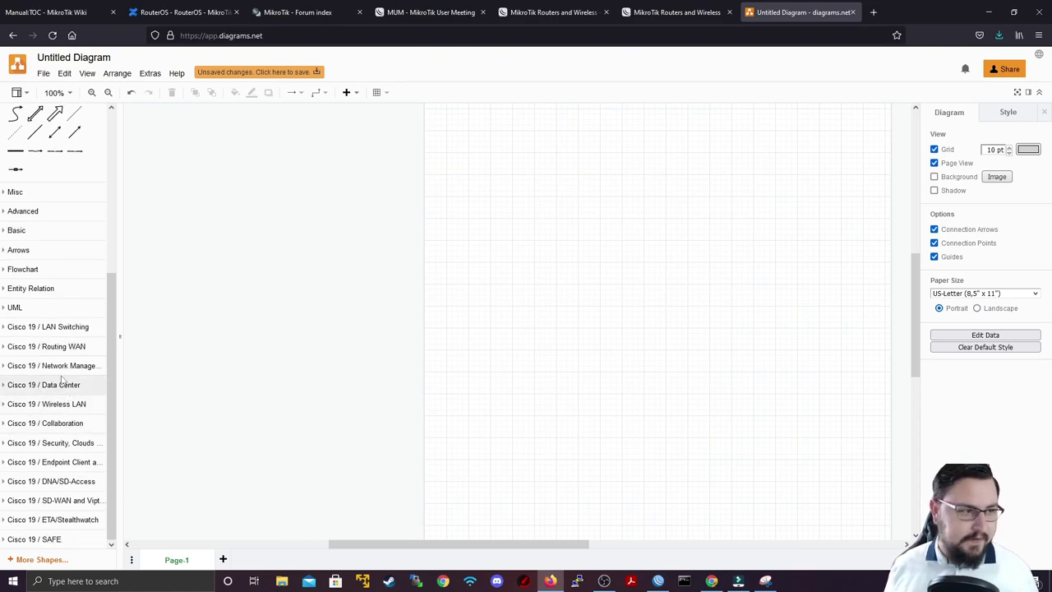
pyautogui.click(57, 386)
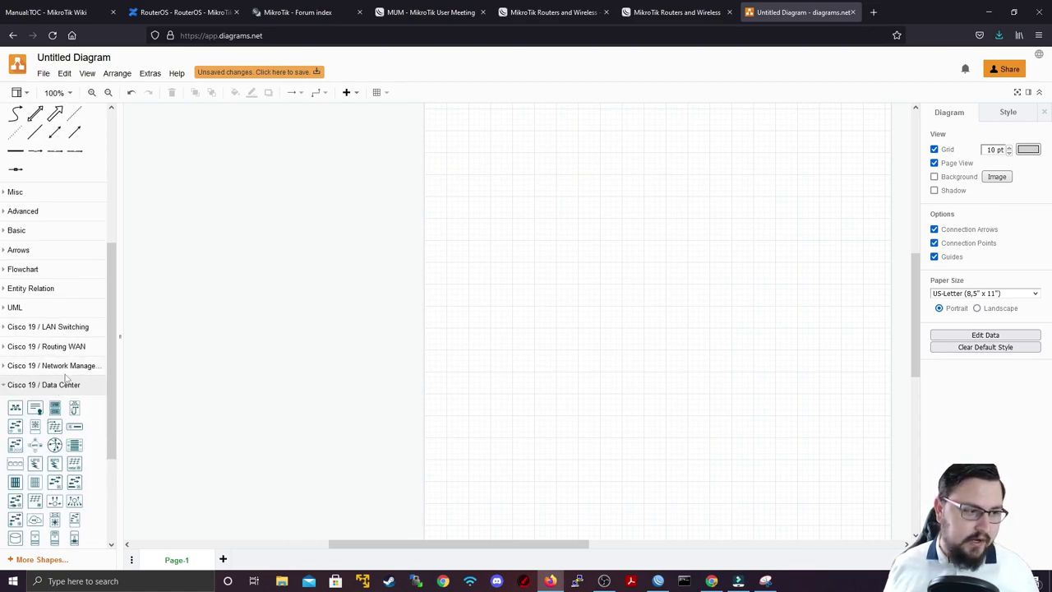
pyautogui.click(66, 367)
pyautogui.scroll(-3, 70, 372)
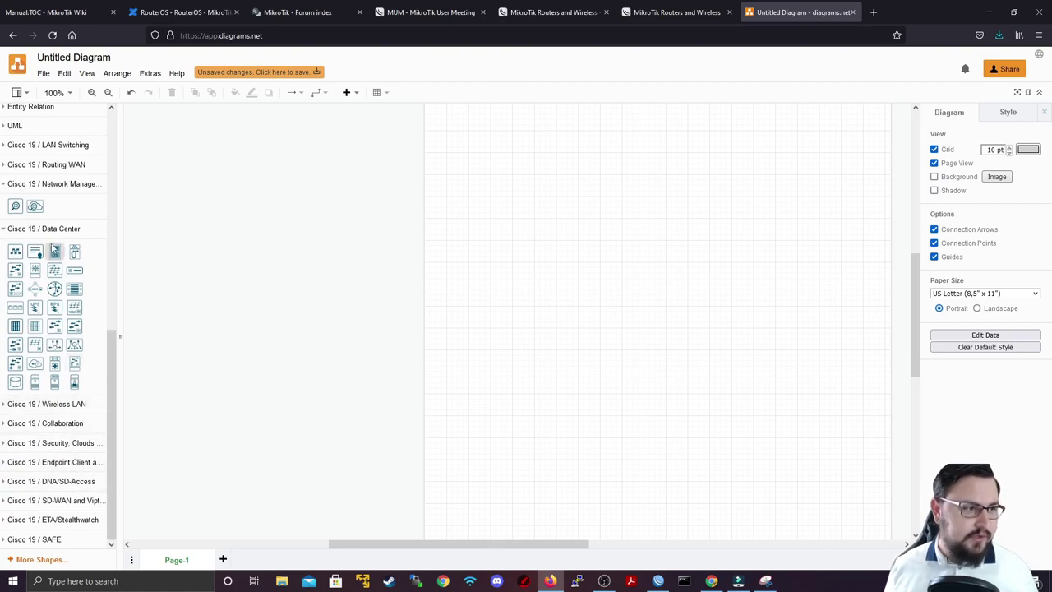
pyautogui.scroll(1, 93, 222)
# Place a Cisco 19 router and a switch below it on the page
pyautogui.click(74, 220)
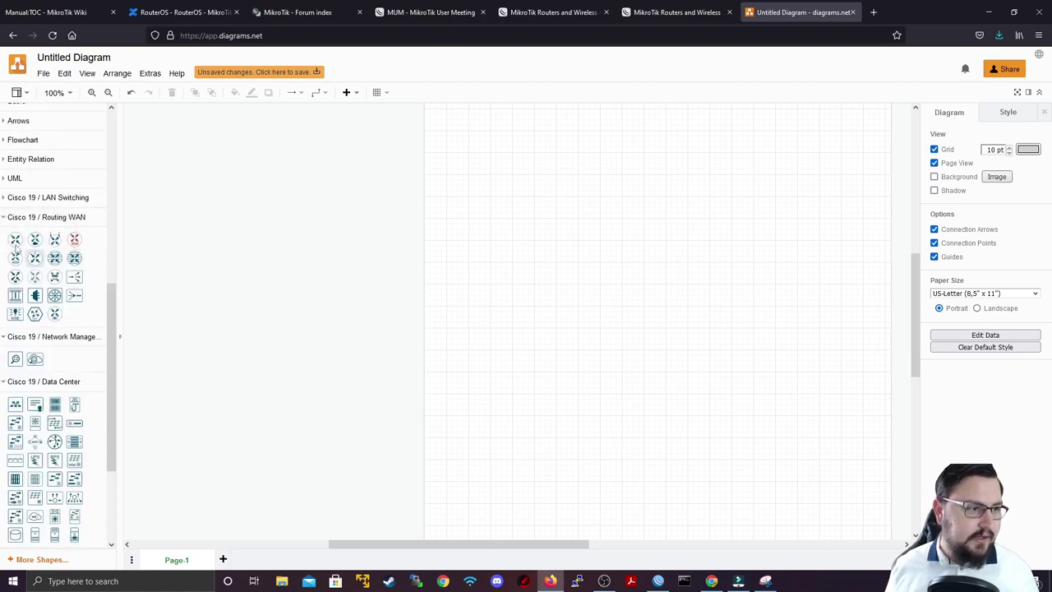
pyautogui.moveTo(15, 239); pyautogui.dragTo(649, 251)
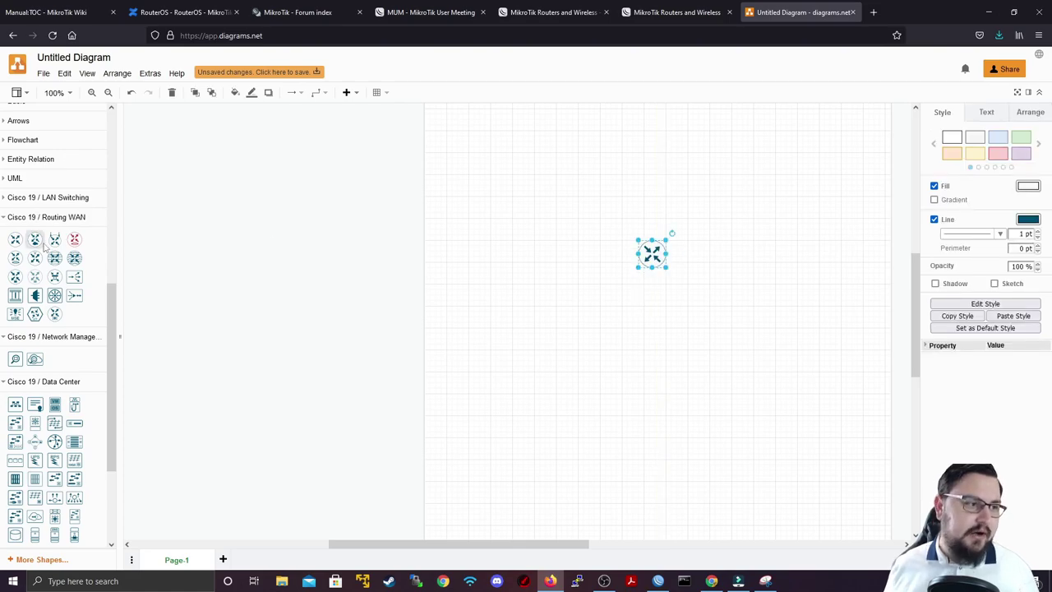
pyautogui.click(69, 199)
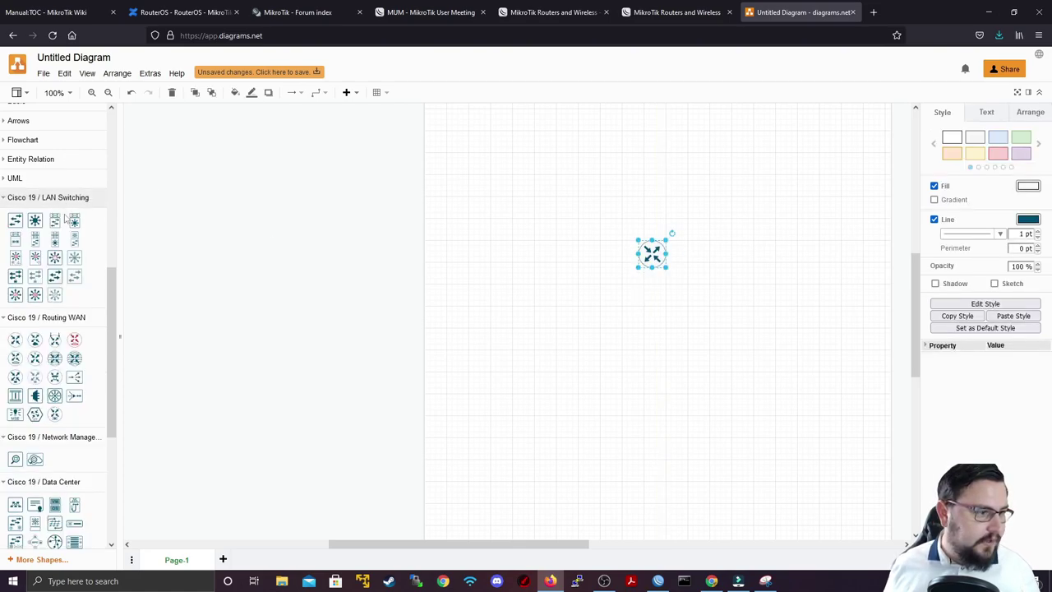
pyautogui.moveTo(15, 220); pyautogui.dragTo(641, 315)
# Connect the router to the switch with an arrow, then show the MikroTik forum tab
pyautogui.scroll(-1, 104, 279)
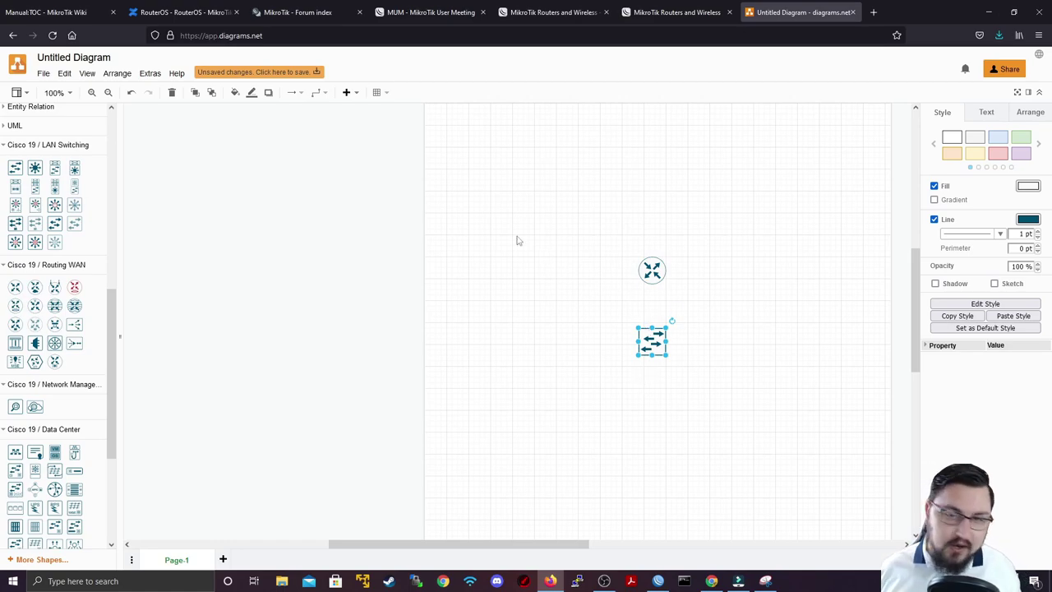
pyautogui.click(736, 299)
pyautogui.scroll(1, 687, 225)
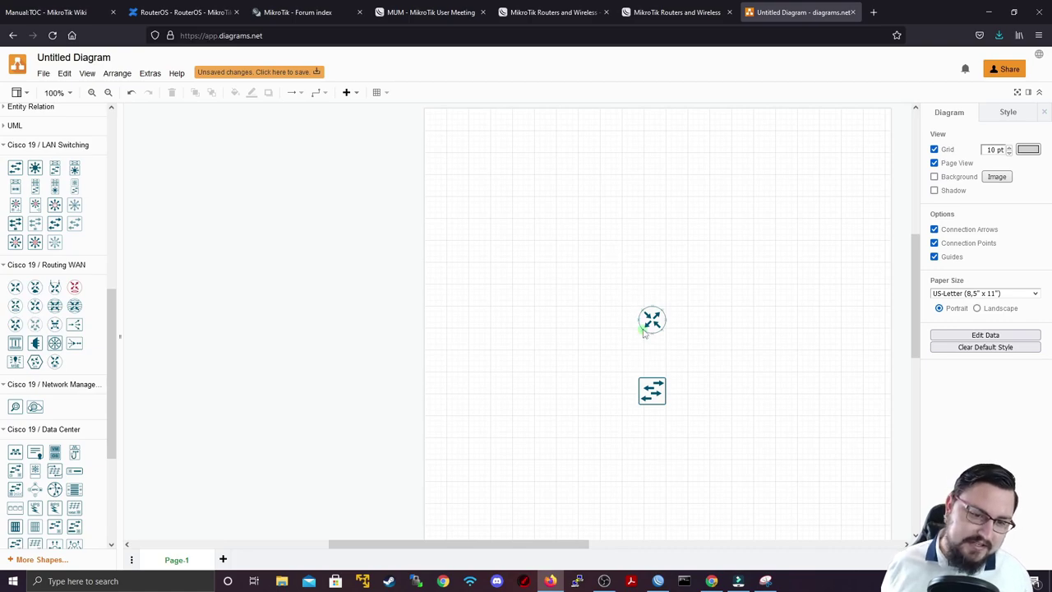
pyautogui.moveTo(653, 333); pyautogui.dragTo(662, 379)
pyautogui.click(666, 378)
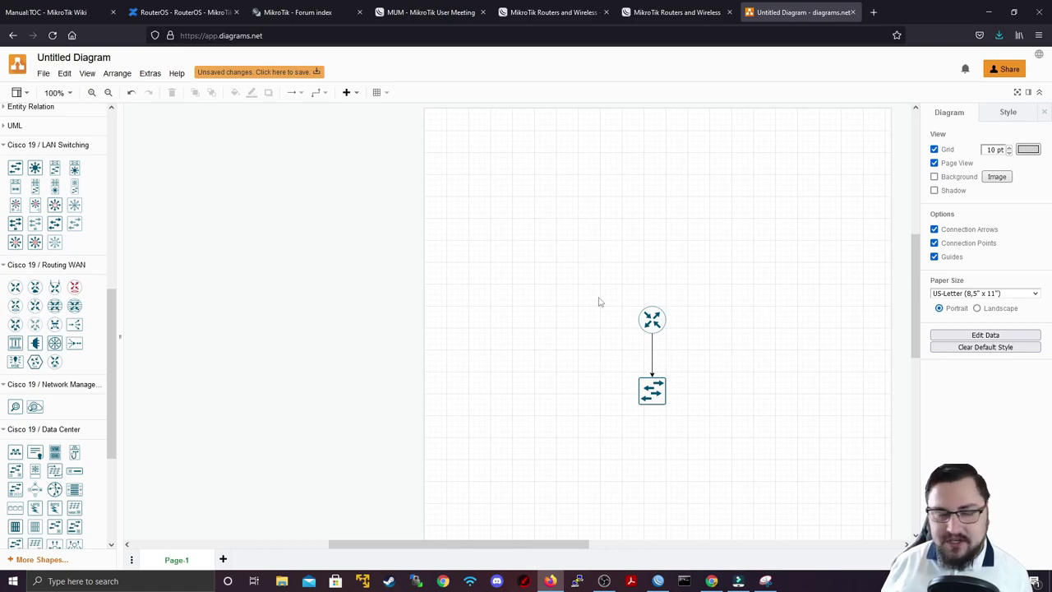
pyautogui.click(304, 12)
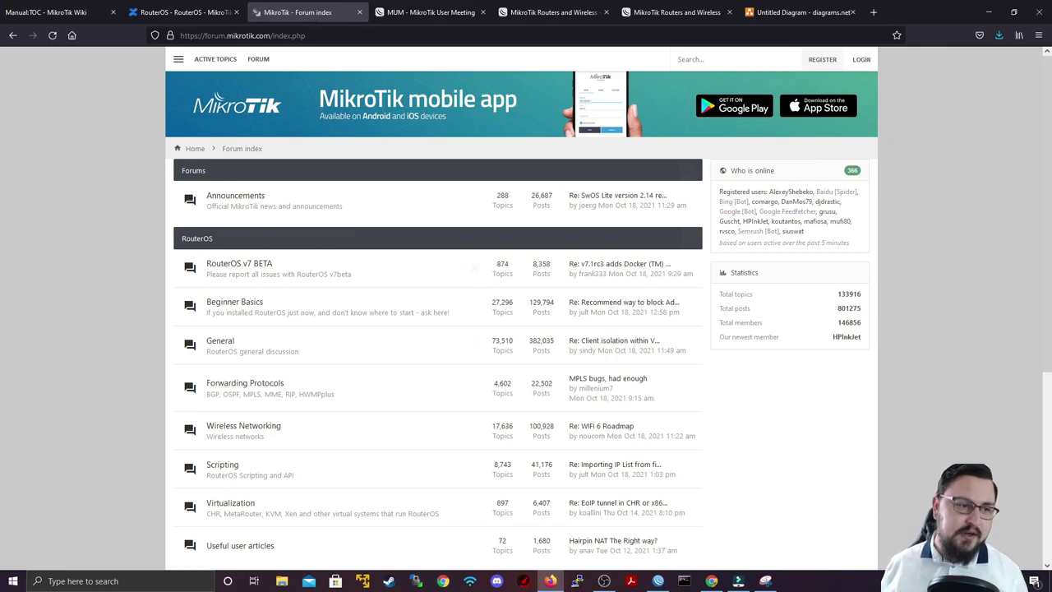
pyautogui.scroll(-2, 271, 203)
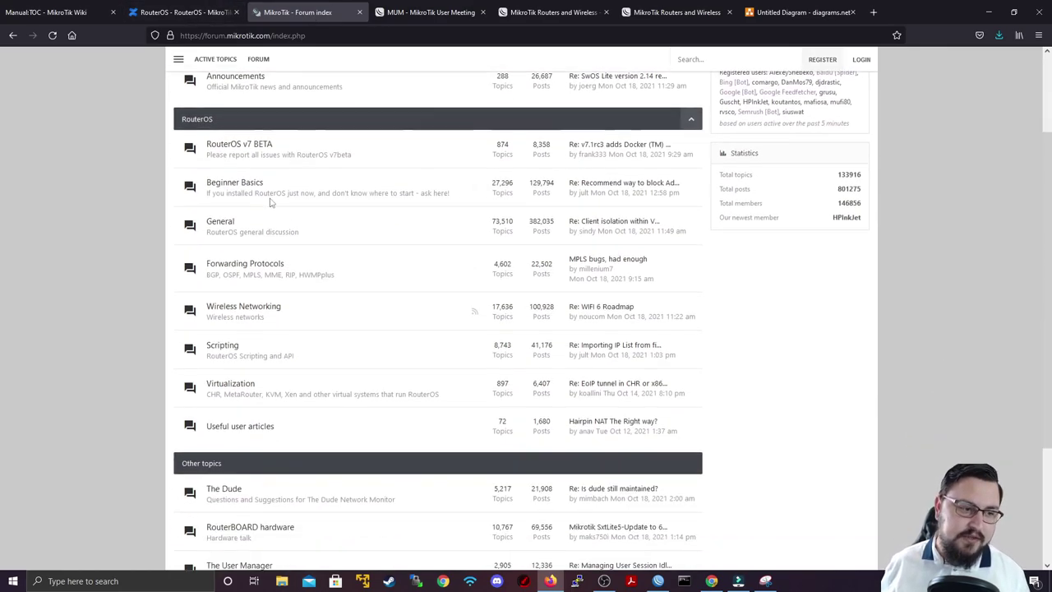
pyautogui.scroll(-3, 317, 446)
pyautogui.scroll(3, 336, 336)
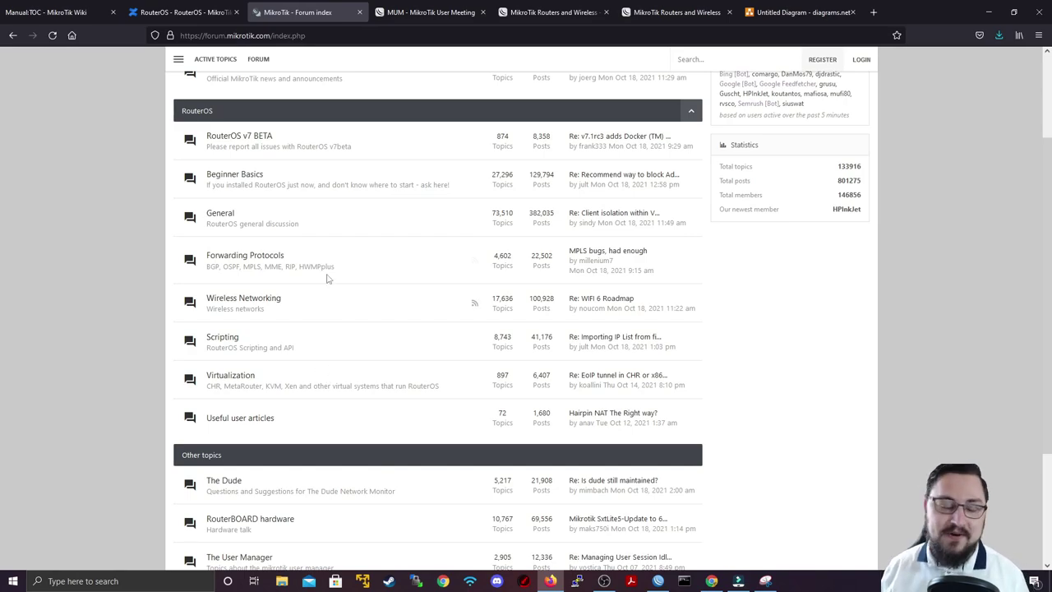
pyautogui.scroll(3, 333, 273)
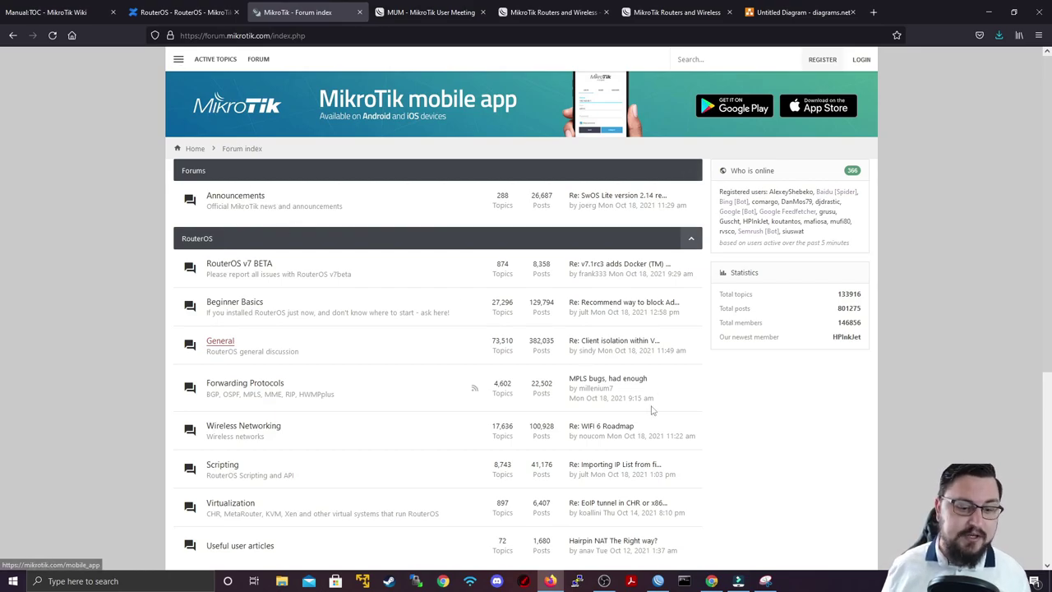
pyautogui.click(658, 581)
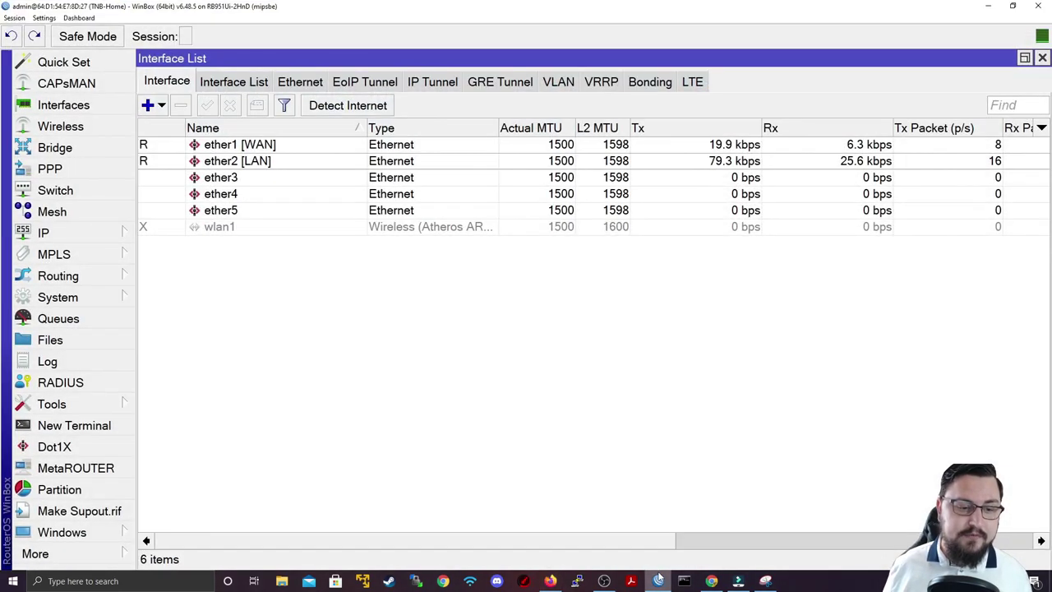
# Run 'export file=MyConfig hide-sensitive' in a new terminal
pyautogui.click(90, 425)
pyautogui.press('Return')
pyautogui.press('Return')
pyautogui.write('export ')
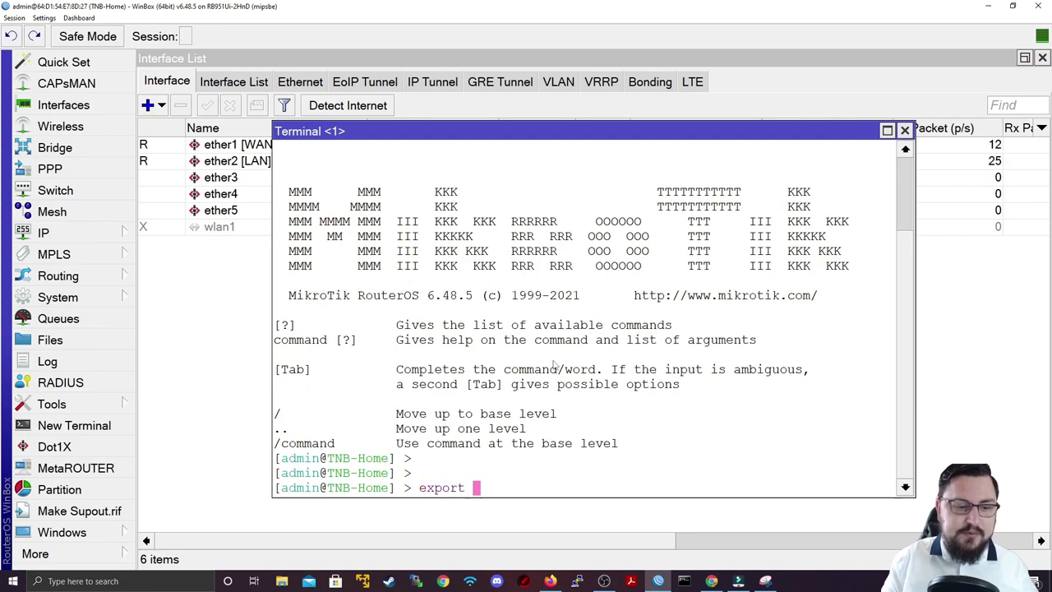
pyautogui.write('file=')
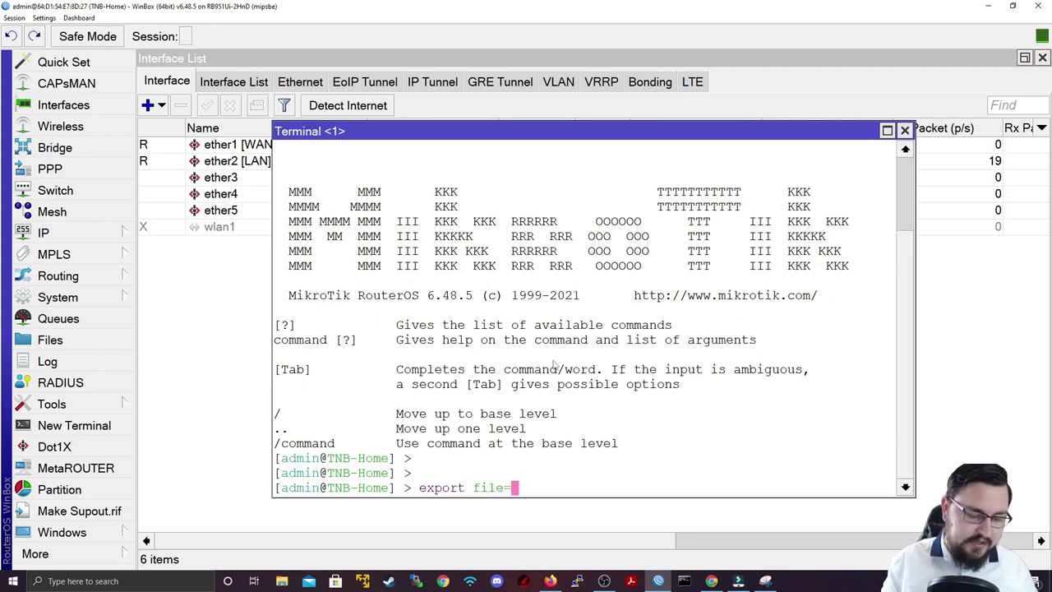
pyautogui.write('MyConfig hide-sensitive')
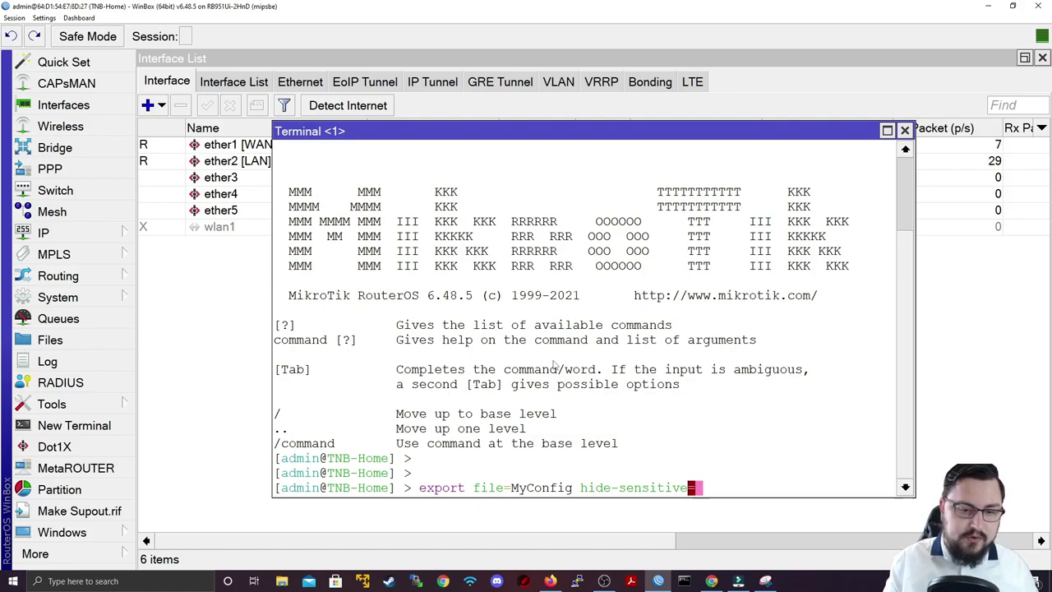
pyautogui.press('?')
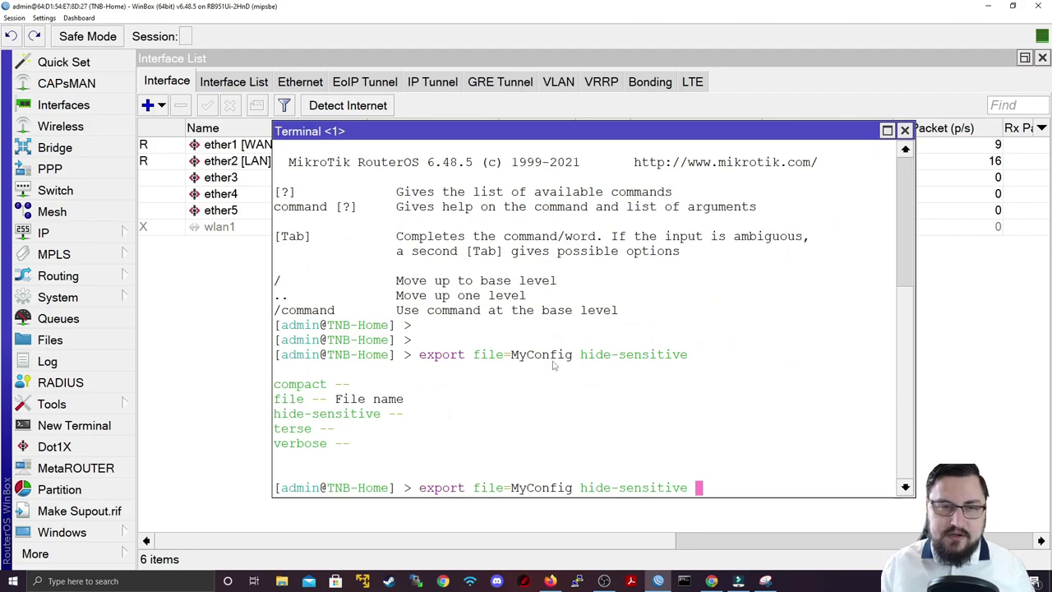
pyautogui.press('Return')
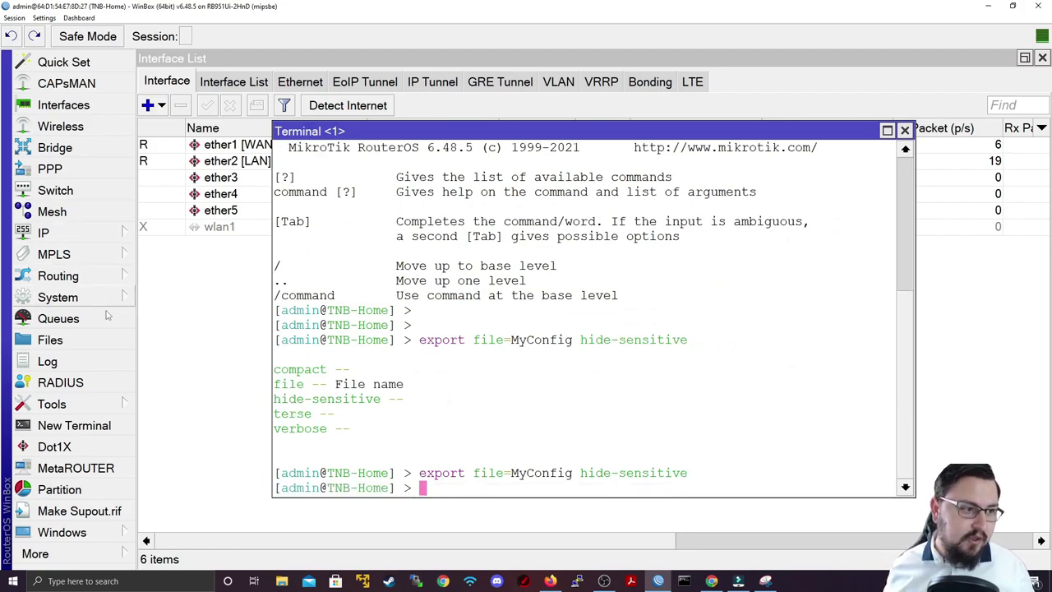
# Download MyConfig.rsc from the router's Files to the Desktop and minimize WinBox
pyautogui.click(94, 337)
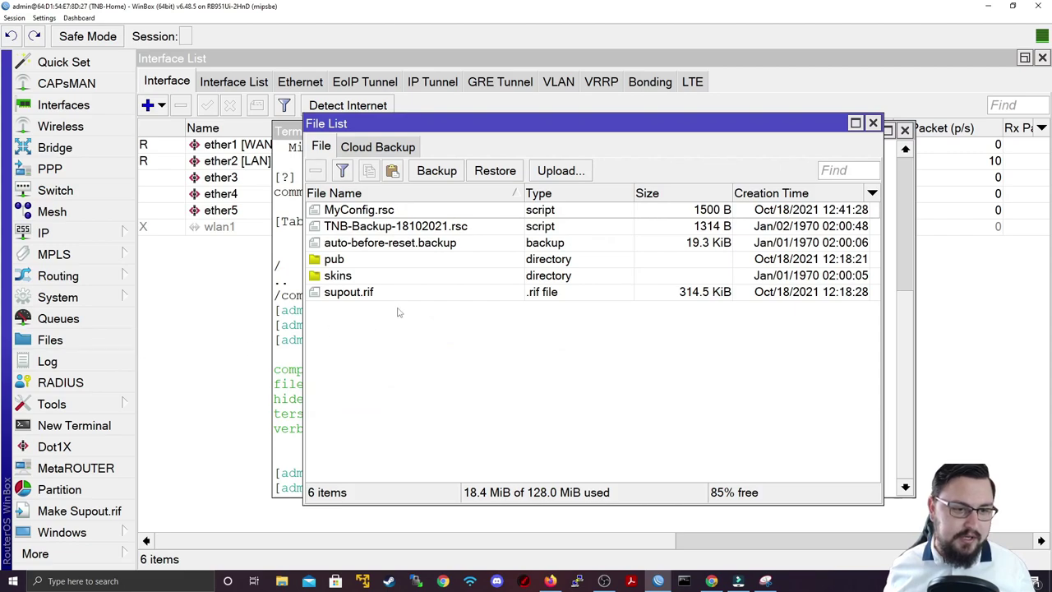
pyautogui.click(362, 212)
pyautogui.rightClick(372, 216)
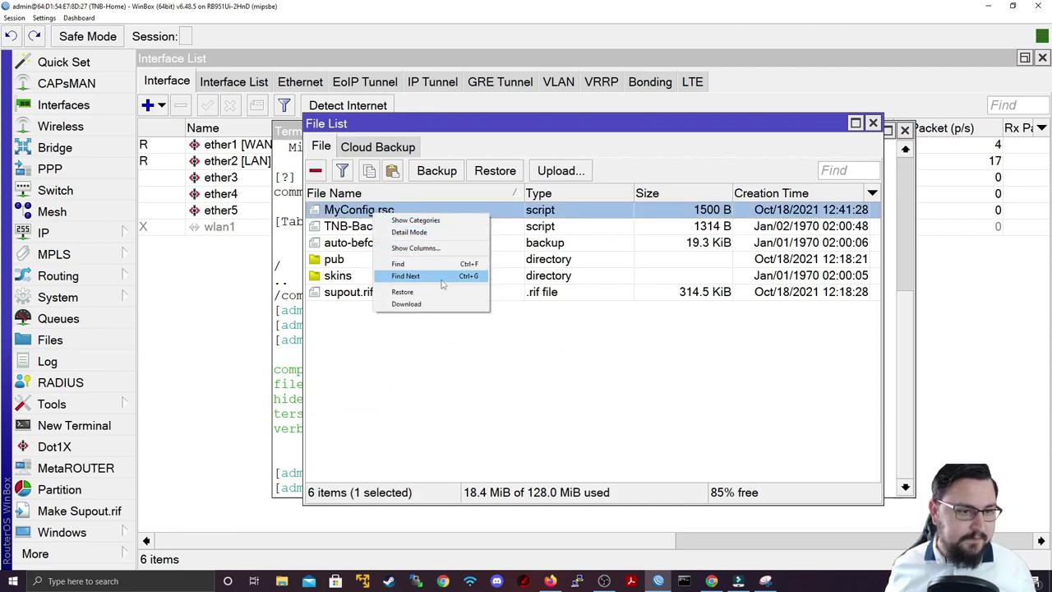
pyautogui.click(431, 304)
pyautogui.click(470, 248)
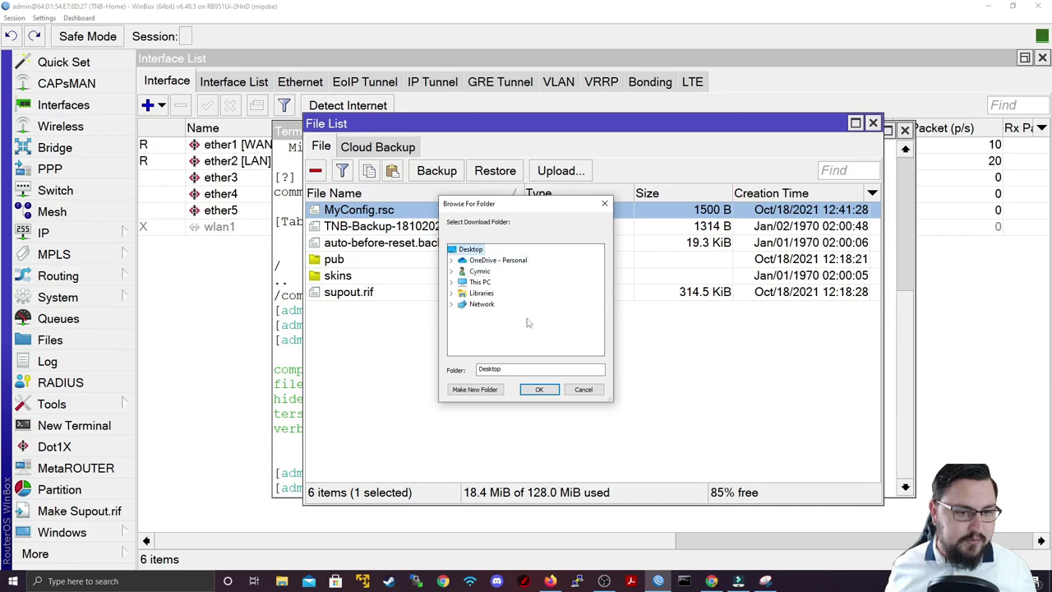
pyautogui.click(539, 389)
pyautogui.click(988, 6)
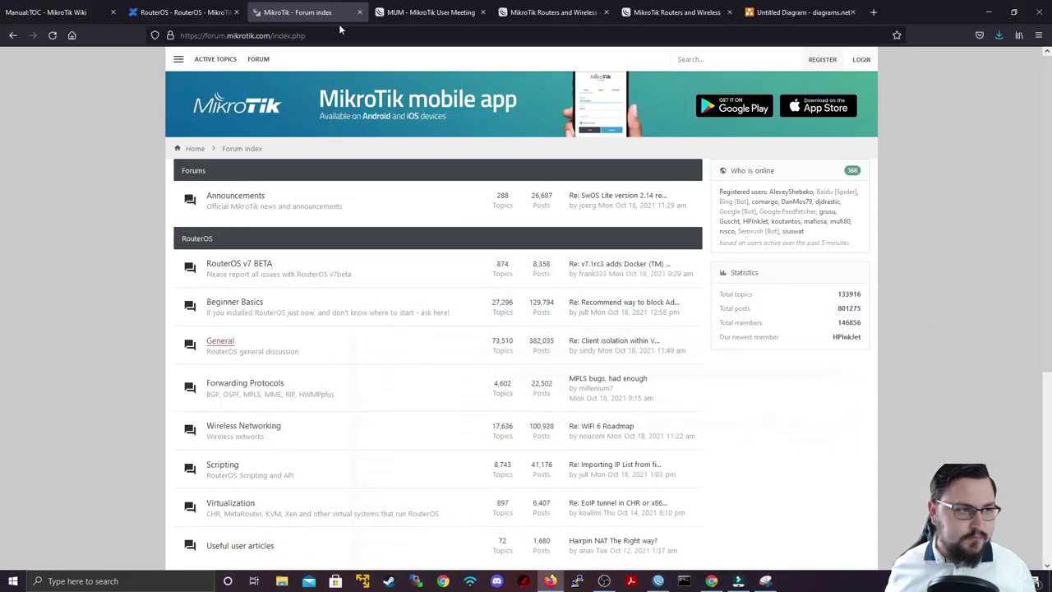
# Open the downloaded MyConfig.rsc from the desktop in Notepad++
pyautogui.click(988, 12)
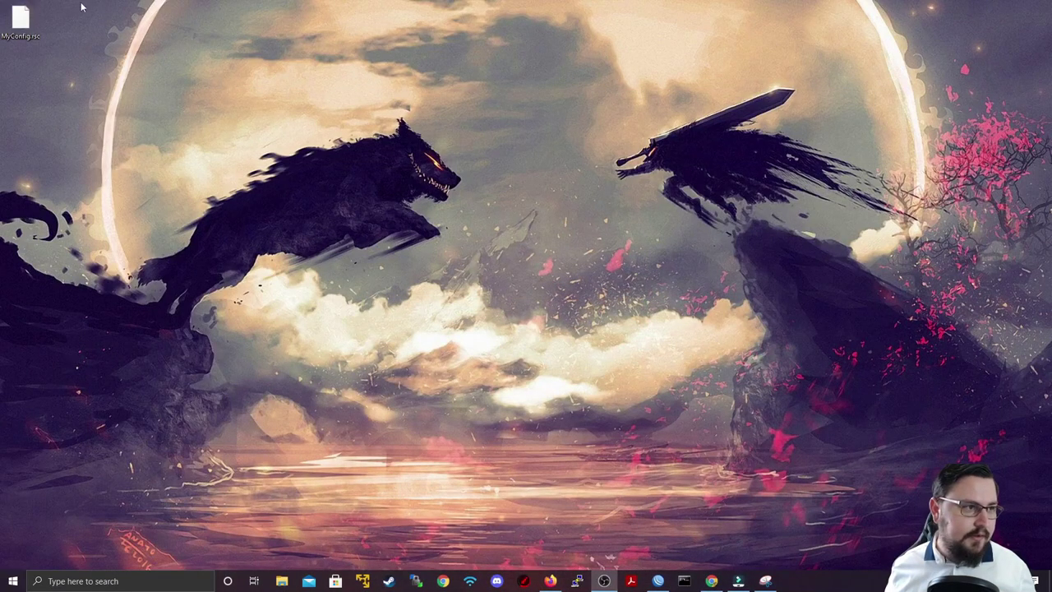
pyautogui.rightClick(22, 11)
pyautogui.click(25, 38)
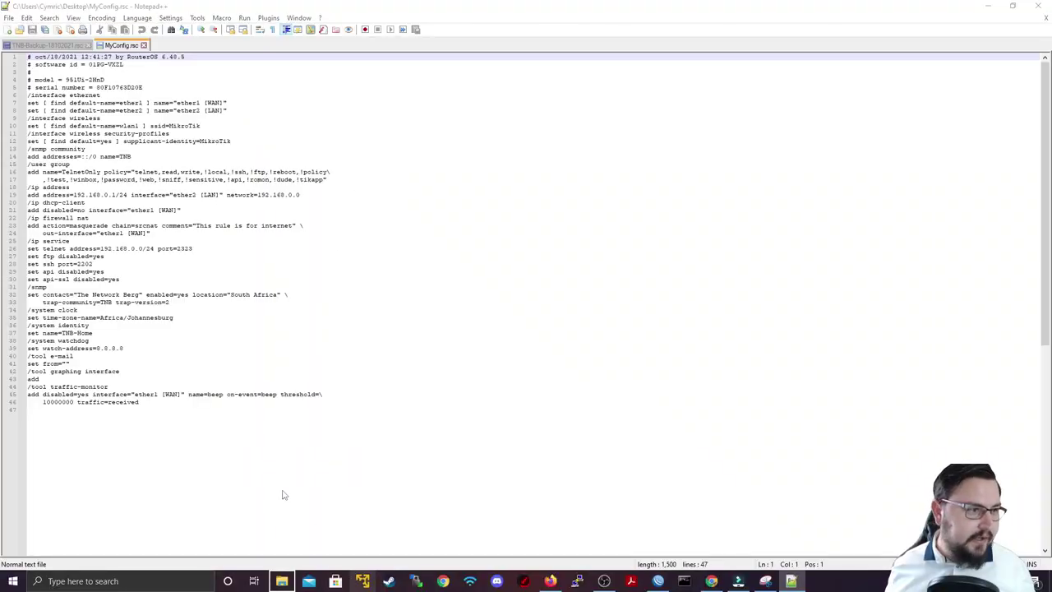
pyautogui.rightClick(363, 581)
pyautogui.click(336, 265)
# Select lines 10 to 46 of the config for review
pyautogui.moveTo(336, 265); pyautogui.dragTo(123, 148)
pyautogui.click(293, 225)
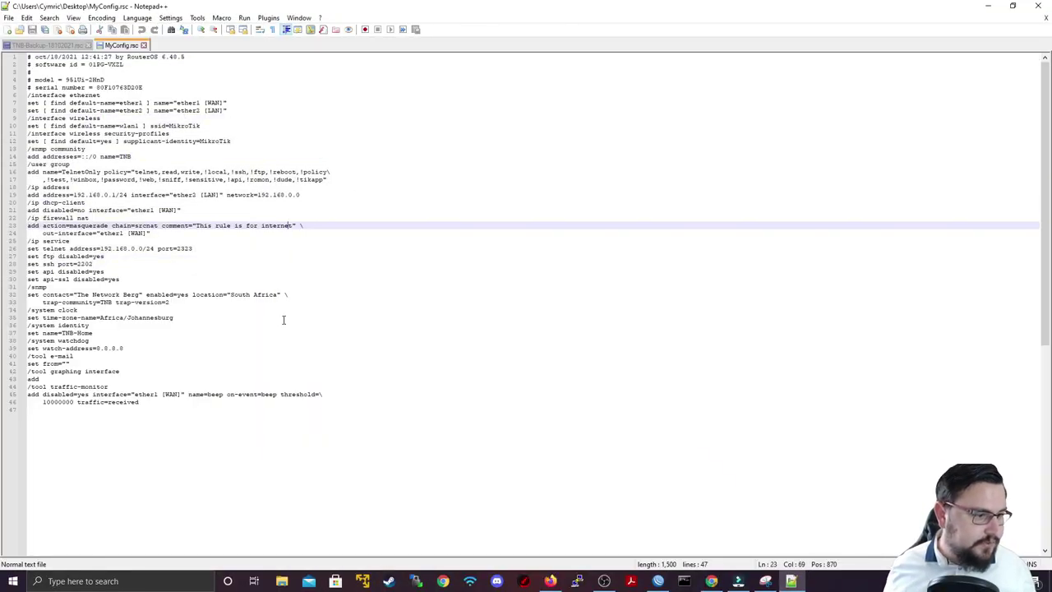
pyautogui.moveTo(345, 368); pyautogui.dragTo(123, 126)
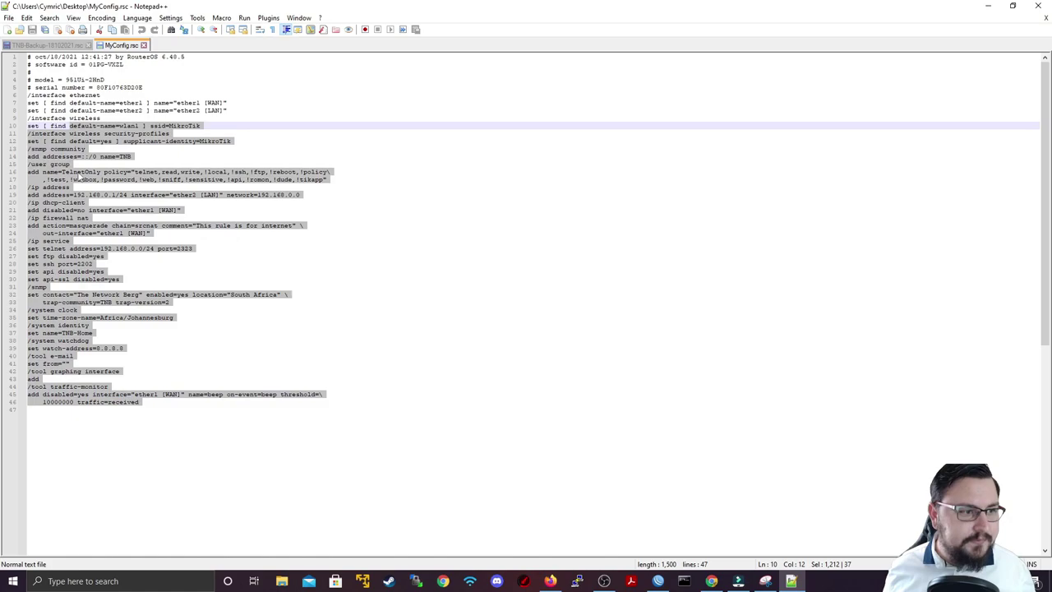
pyautogui.click(325, 245)
pyautogui.moveTo(408, 400); pyautogui.dragTo(69, 126)
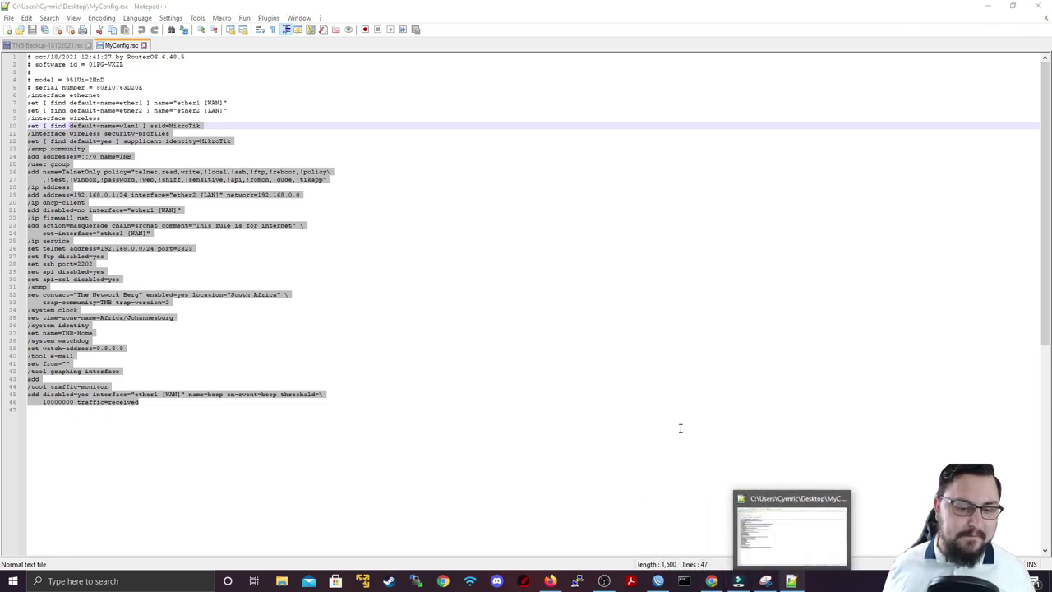
# Return to Firefox and step through the open tabs to the MikroTik Wiki
pyautogui.hotkey('alt', 'Tab')
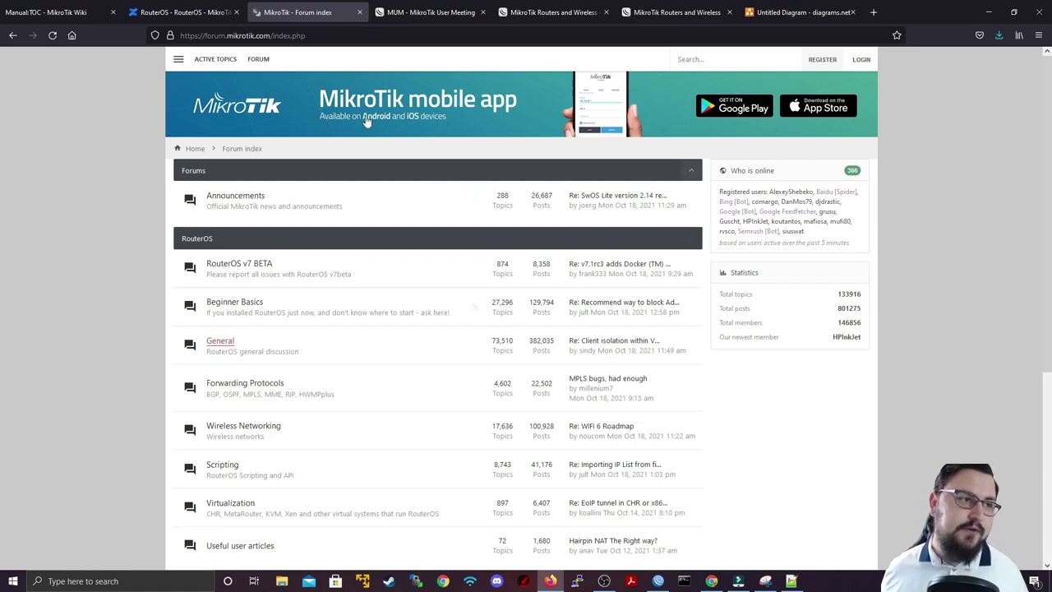
pyautogui.click(429, 12)
pyautogui.click(552, 12)
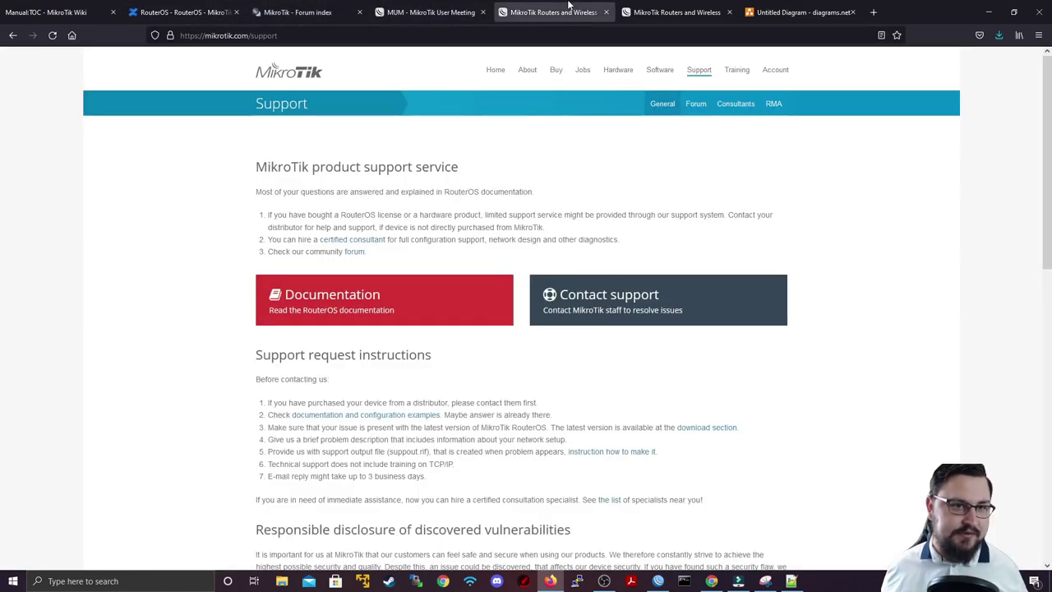
pyautogui.click(678, 8)
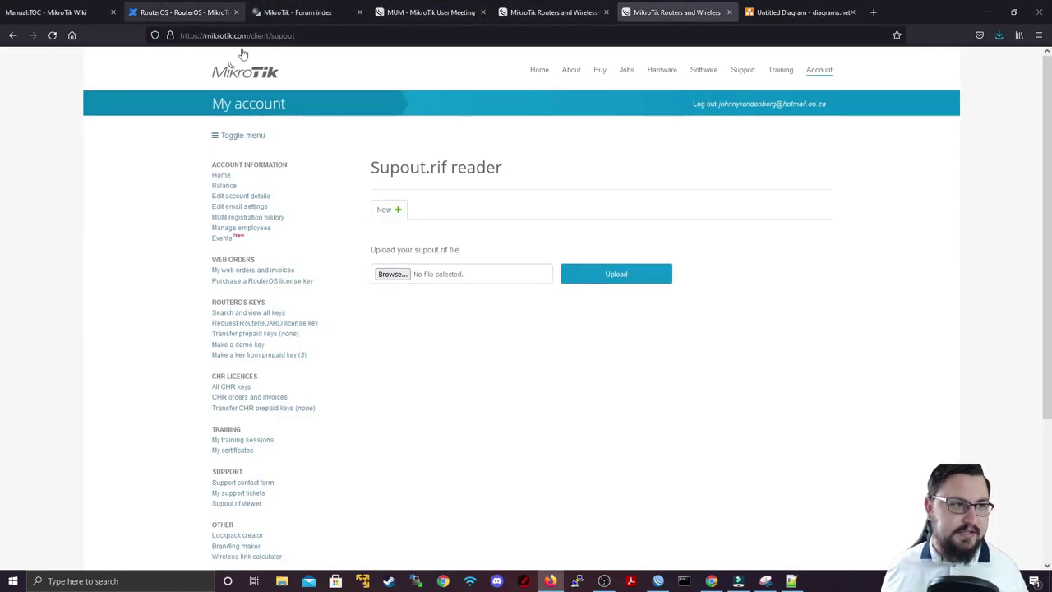
pyautogui.click(50, 13)
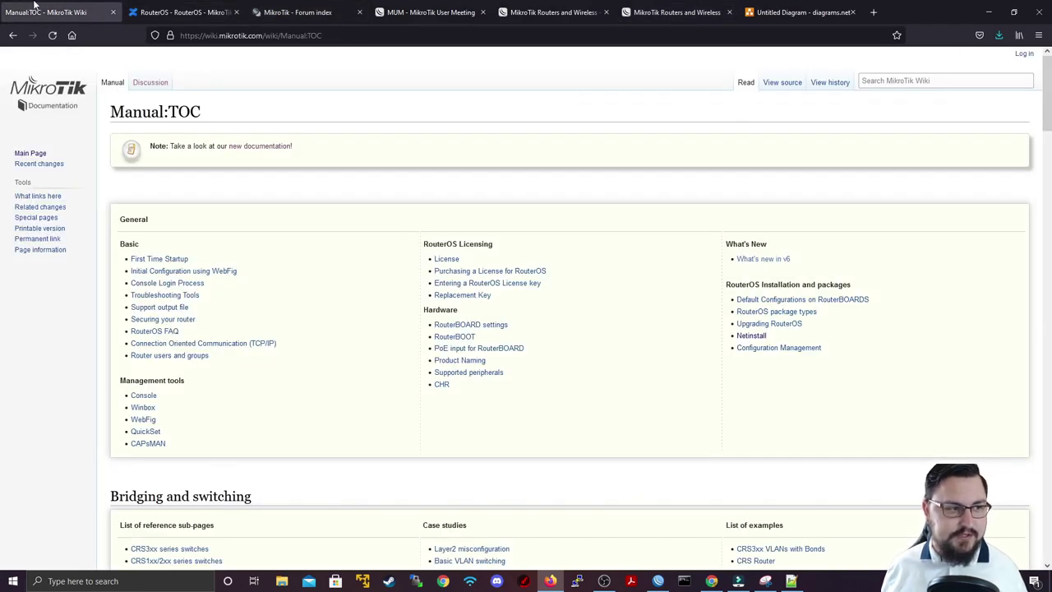
# Scroll through the Manual:TOC sections: General, Bridging and switching, Multicast, Wireless, Interface
pyautogui.scroll(-1, 146, 192)
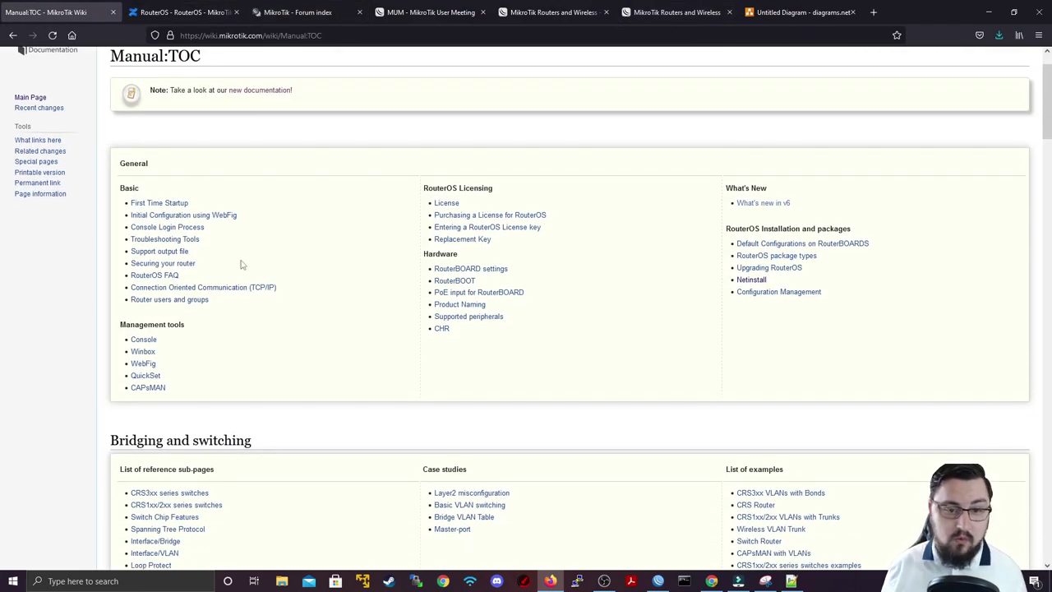
pyautogui.scroll(-3, 542, 406)
pyautogui.scroll(-6, 588, 247)
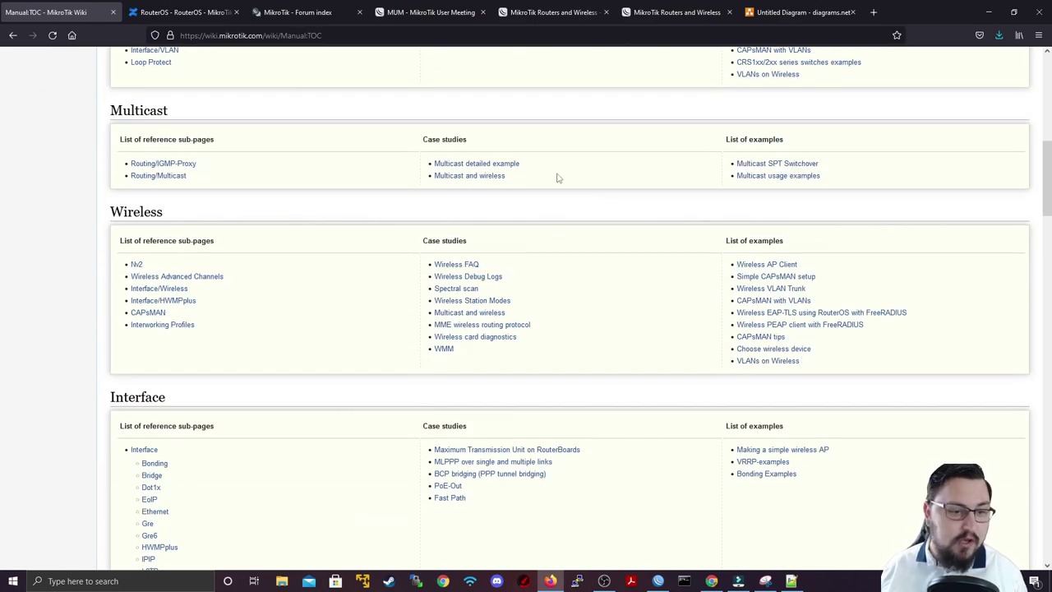
pyautogui.scroll(-1, 469, 271)
pyautogui.scroll(-3, 640, 397)
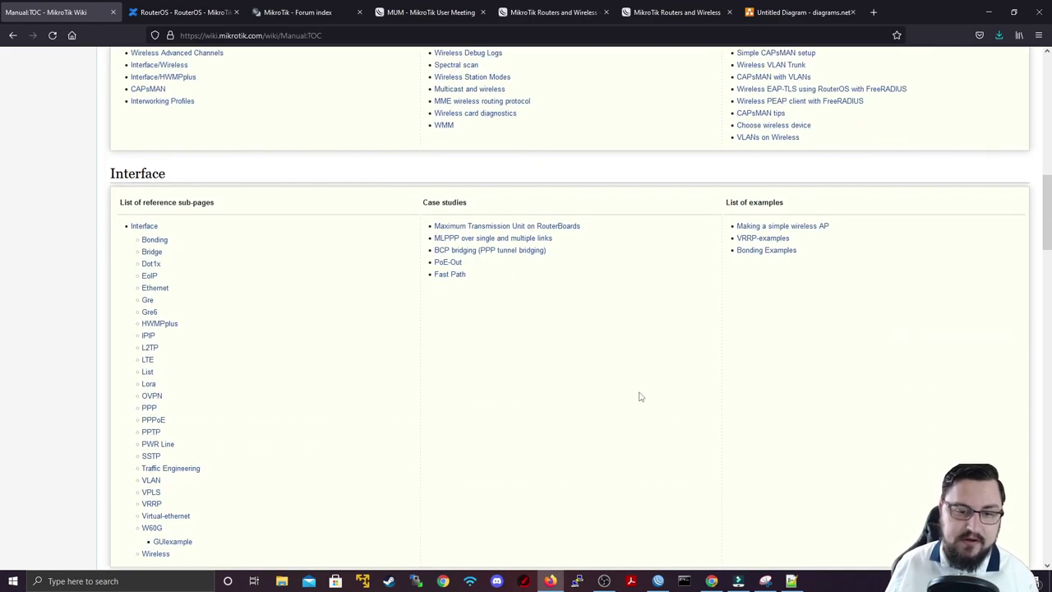
pyautogui.scroll(2, 431, 348)
pyautogui.scroll(-3, 346, 165)
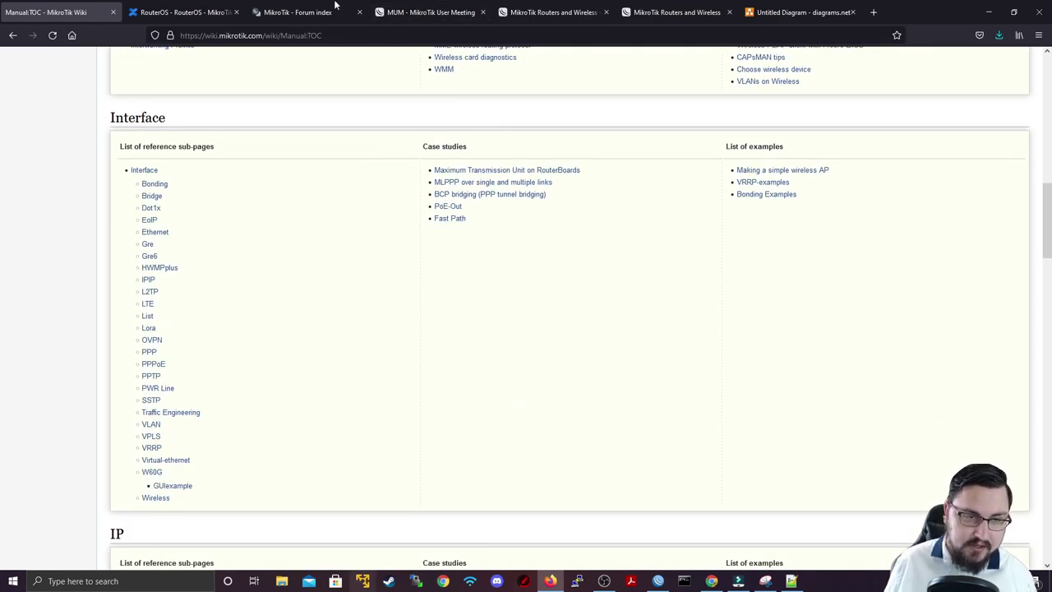
pyautogui.scroll(6, 344, 193)
pyautogui.scroll(3, 340, 183)
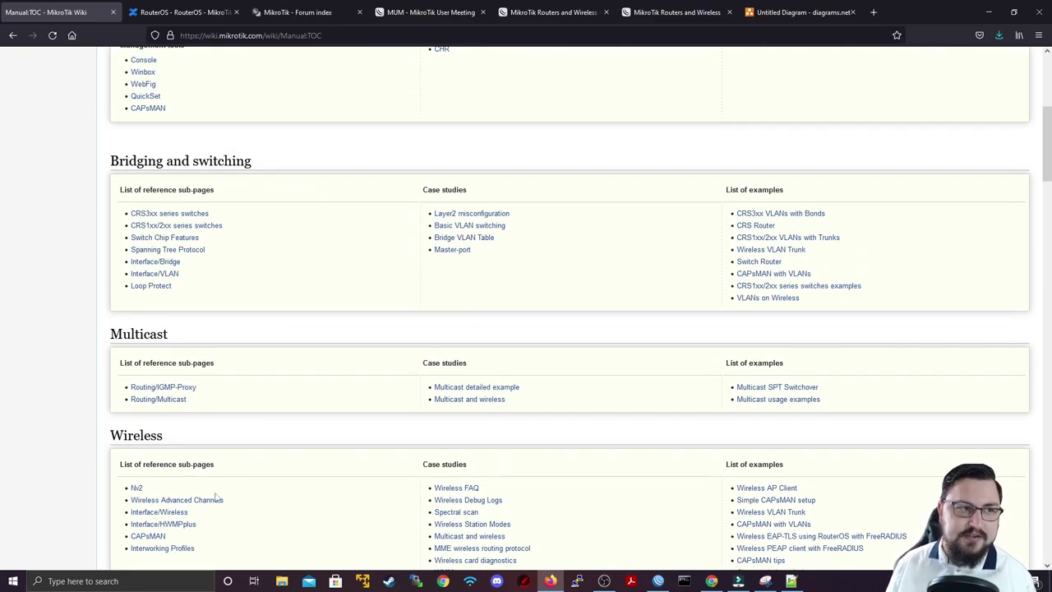
pyautogui.scroll(2, 212, 369)
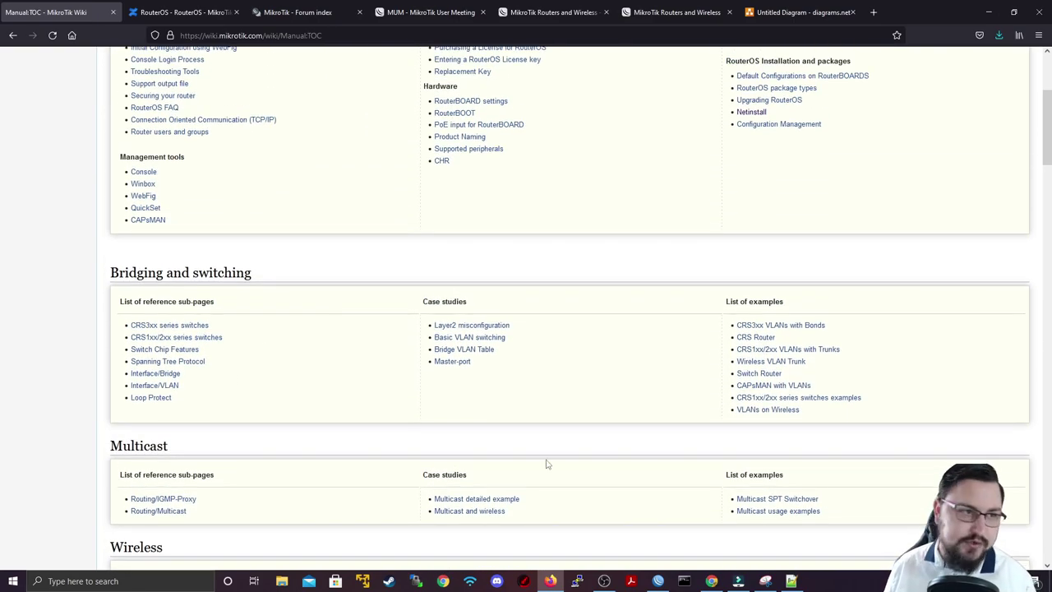
# Pan the MUM archive map to Europe and North America, then close the MUM tab
pyautogui.click(432, 12)
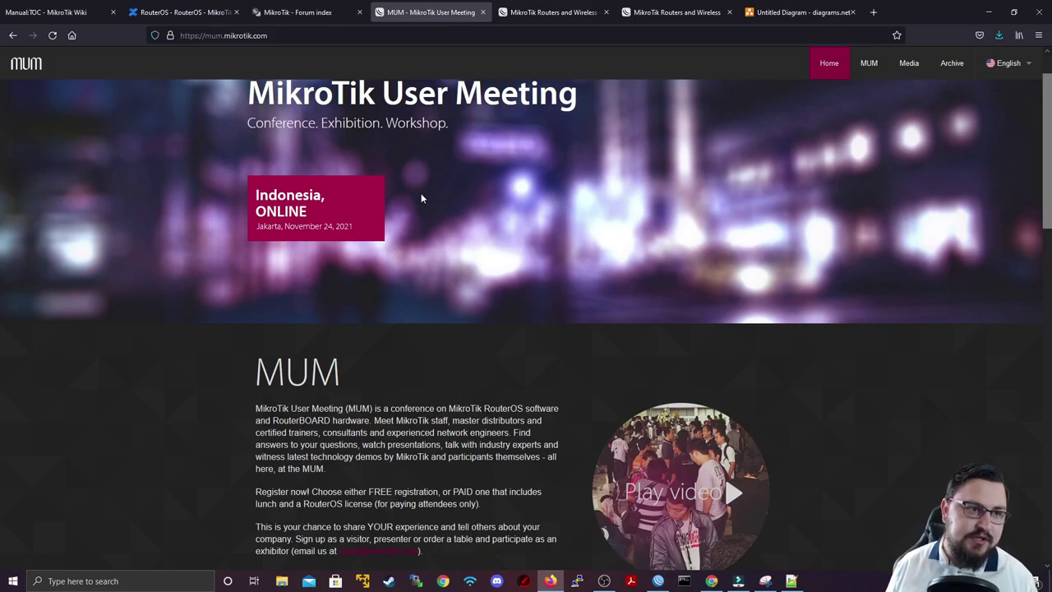
pyautogui.scroll(1, 411, 206)
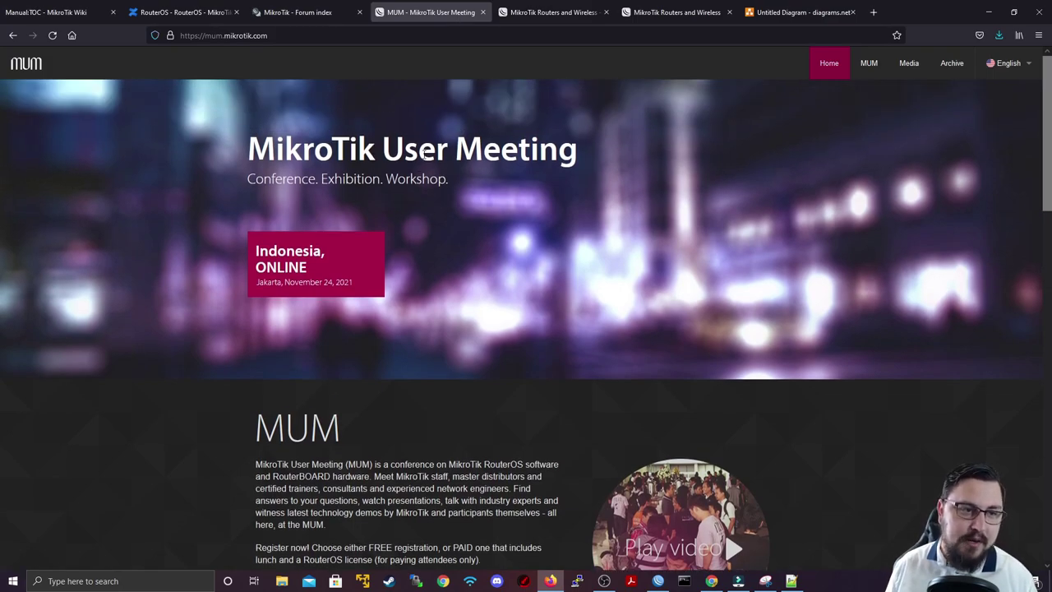
pyautogui.scroll(-5, 425, 153)
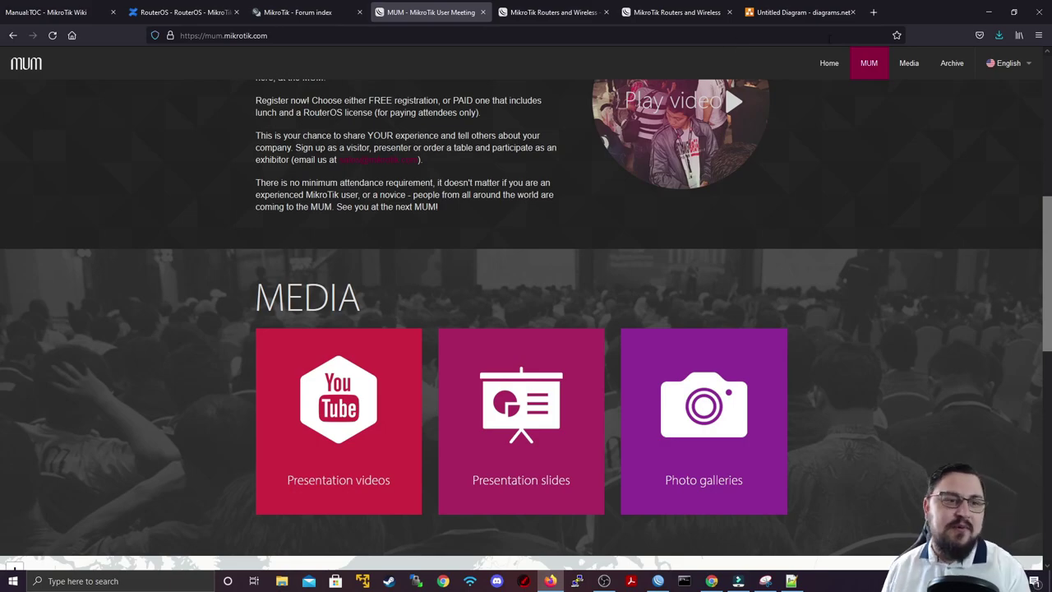
pyautogui.scroll(-10, 361, 234)
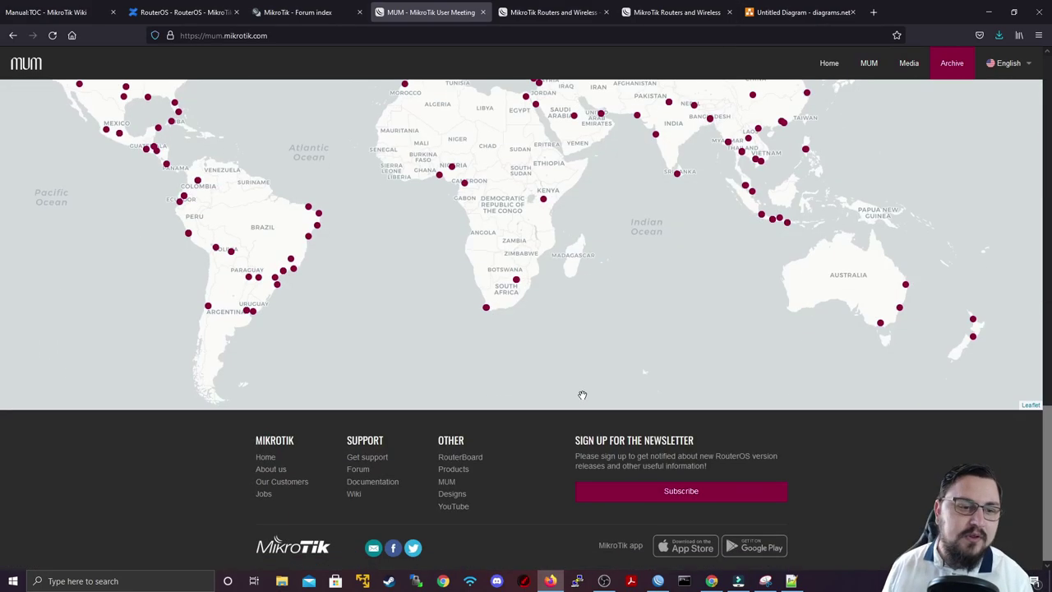
pyautogui.moveTo(668, 172); pyautogui.dragTo(751, 438)
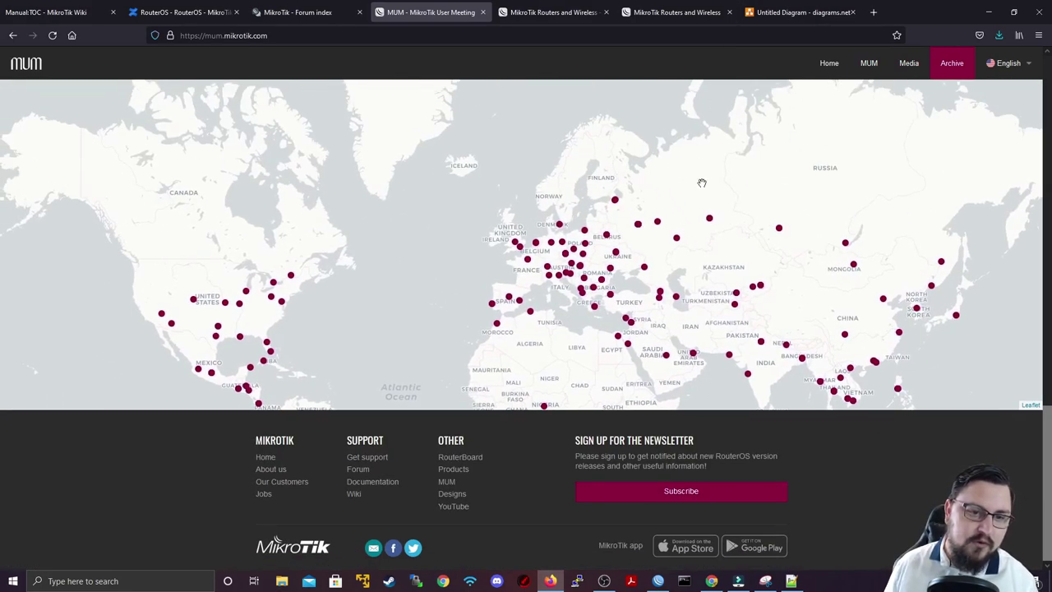
pyautogui.scroll(1, 514, 87)
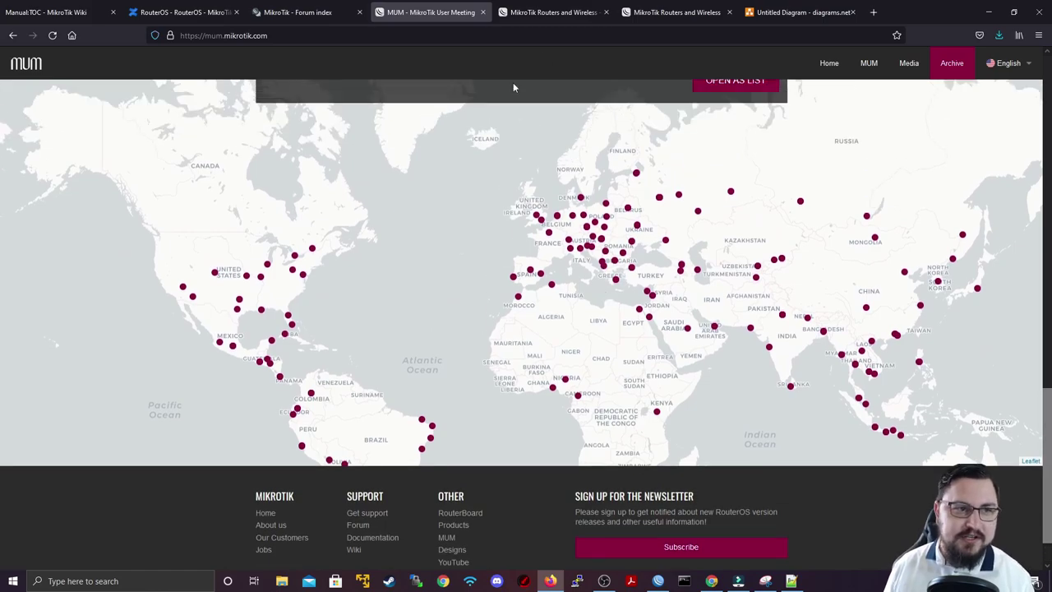
pyautogui.click(482, 11)
pyautogui.click(516, 11)
pyautogui.click(420, 14)
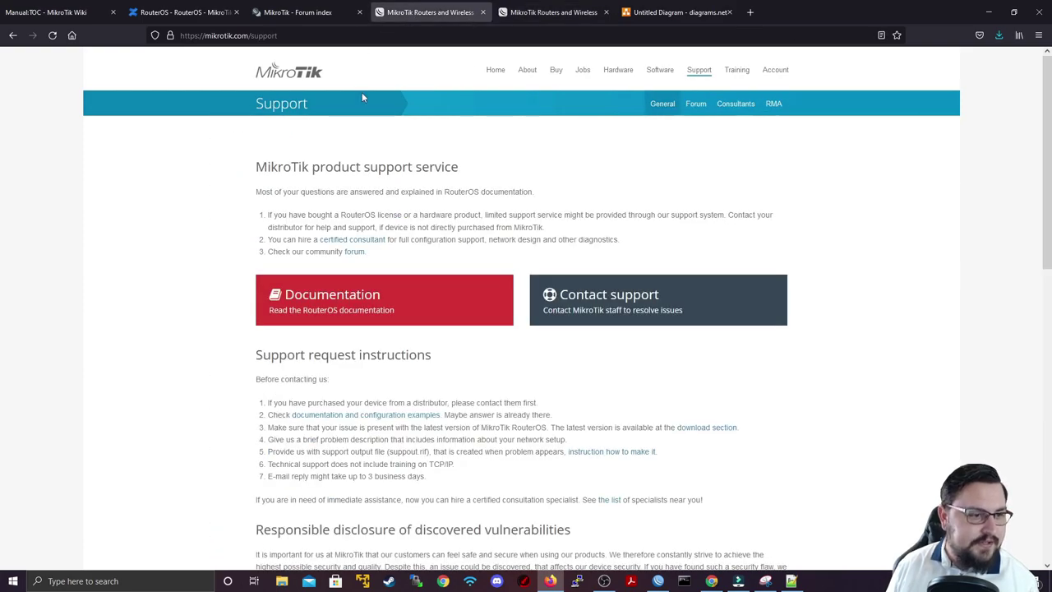
# Open RouterOS documentation, close the duplicate tab, and read the IP > DHCP page
pyautogui.scroll(-2, 362, 97)
pyautogui.scroll(2, 619, 102)
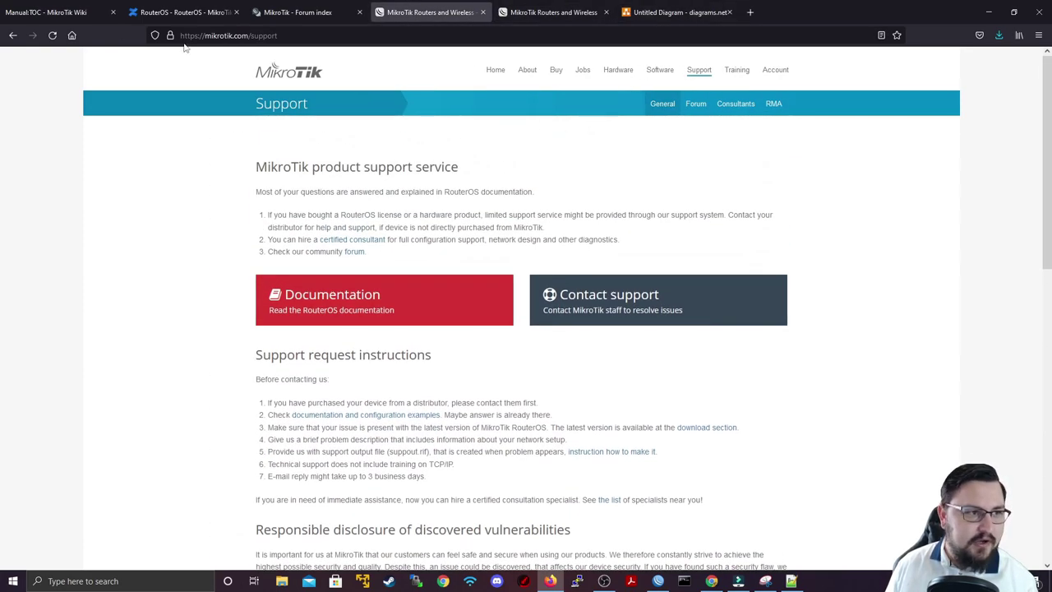
pyautogui.click(370, 288)
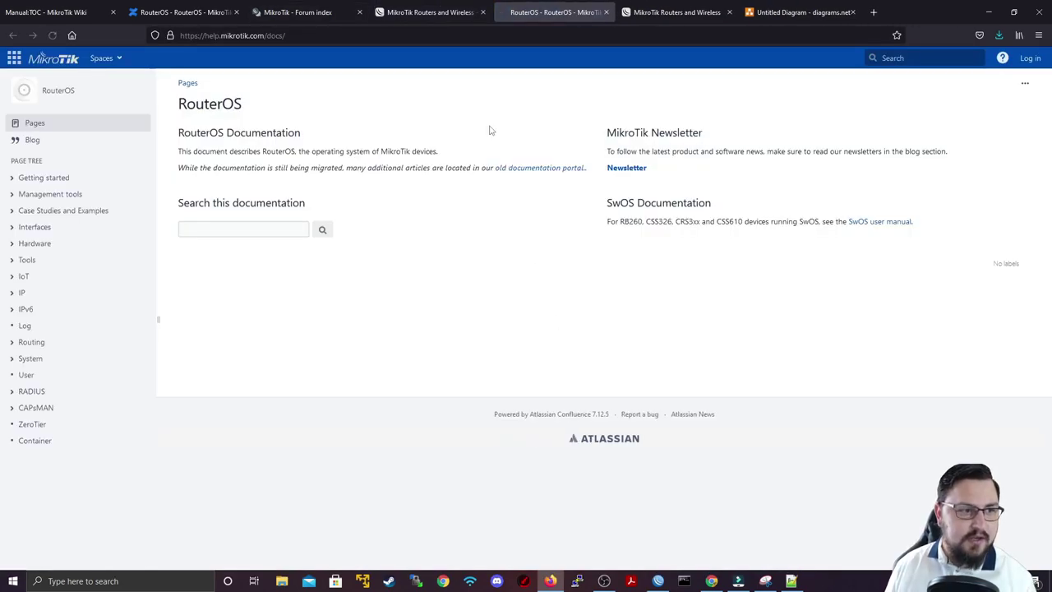
pyautogui.click(236, 12)
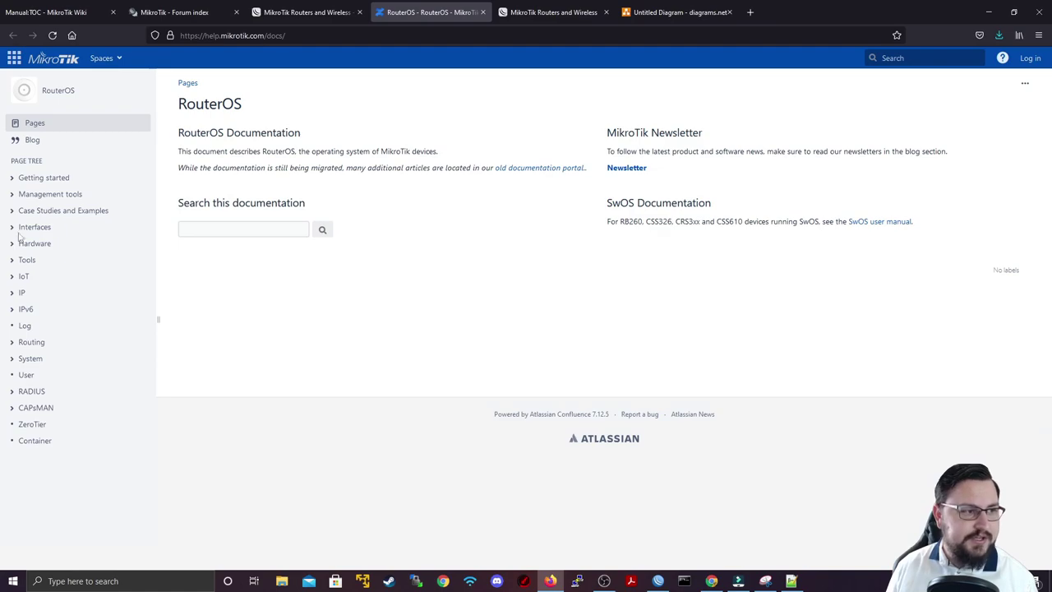
pyautogui.click(12, 294)
pyautogui.click(41, 310)
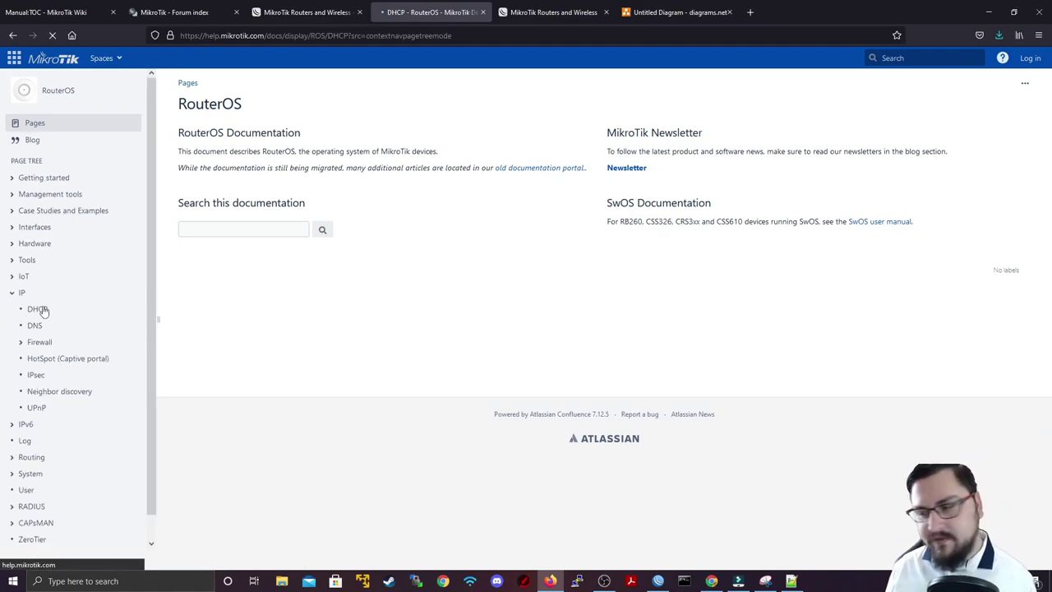
pyautogui.scroll(-2, 267, 296)
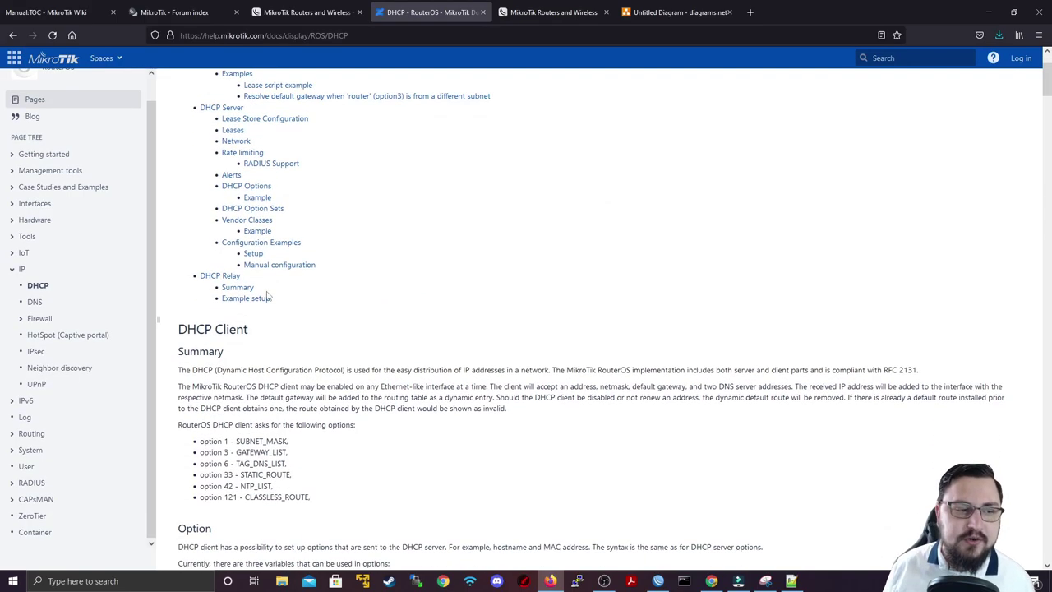
pyautogui.scroll(-8, 267, 296)
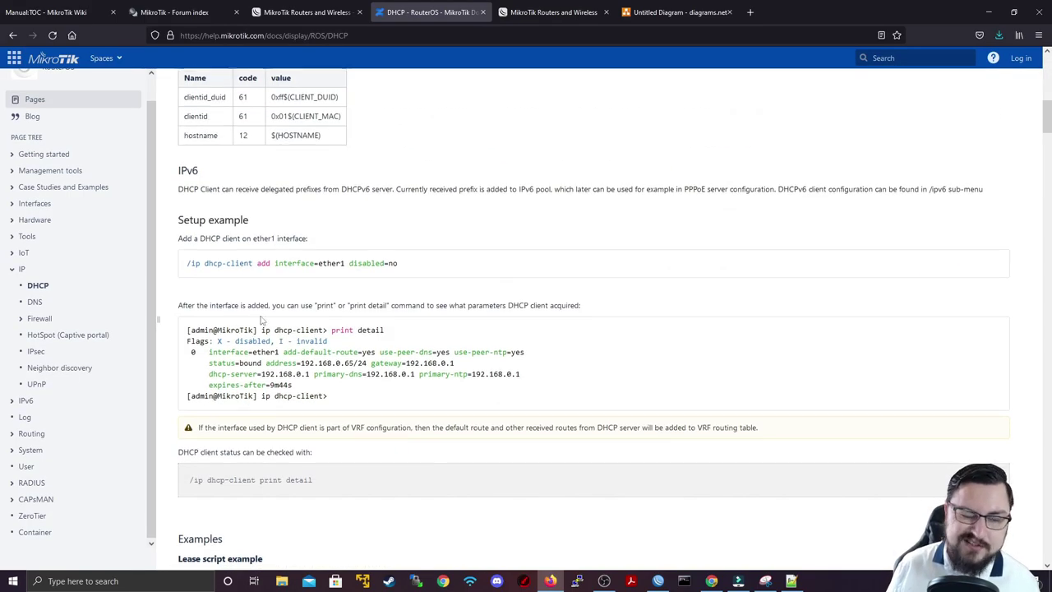
pyautogui.scroll(-10, 261, 319)
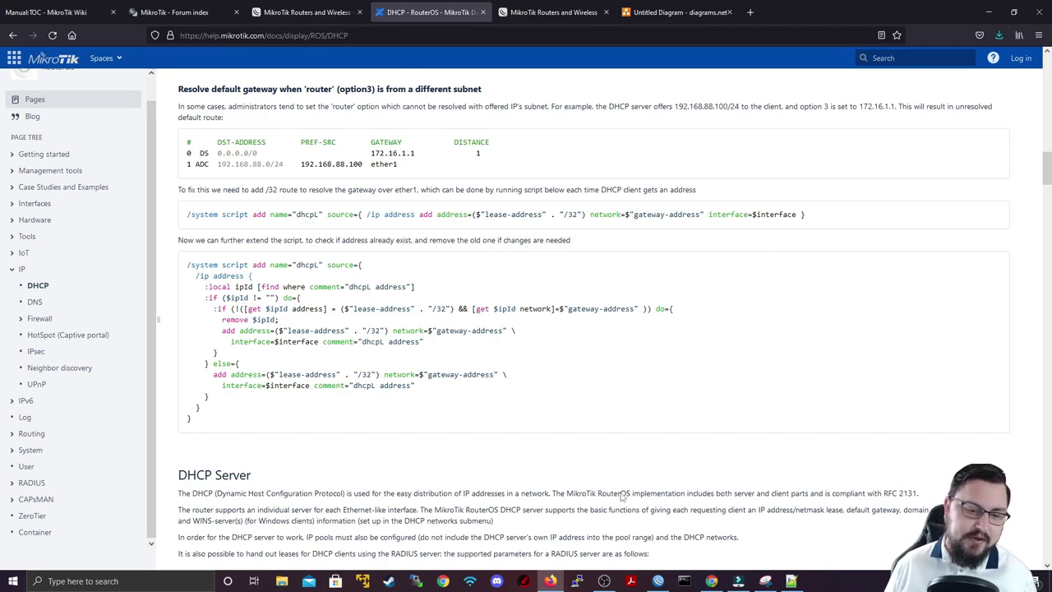
# Bring WinBox forward and close the File List and Terminal windows
pyautogui.click(658, 581)
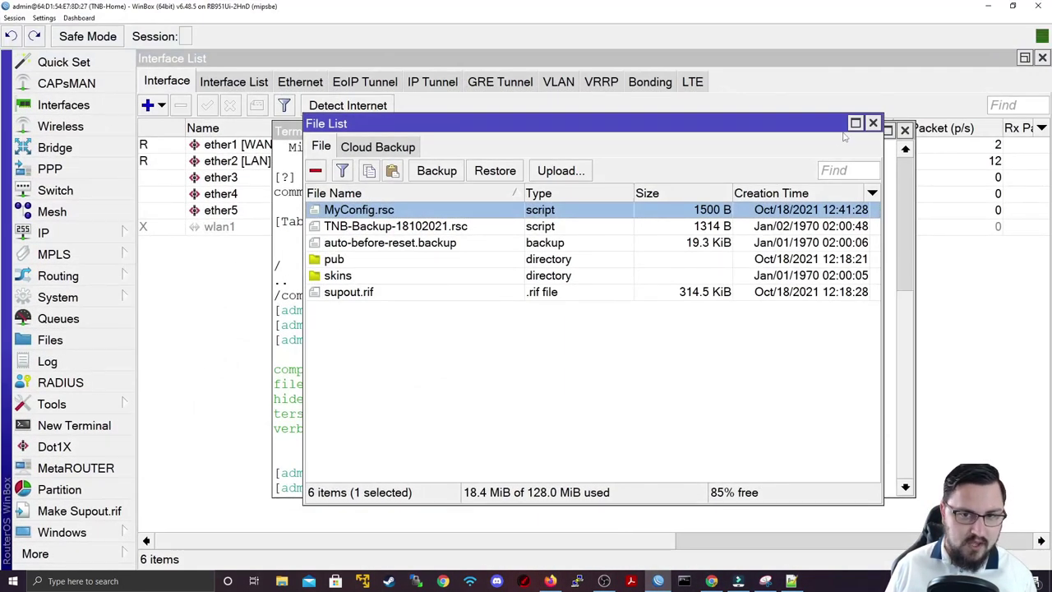
pyautogui.click(871, 124)
pyautogui.click(906, 130)
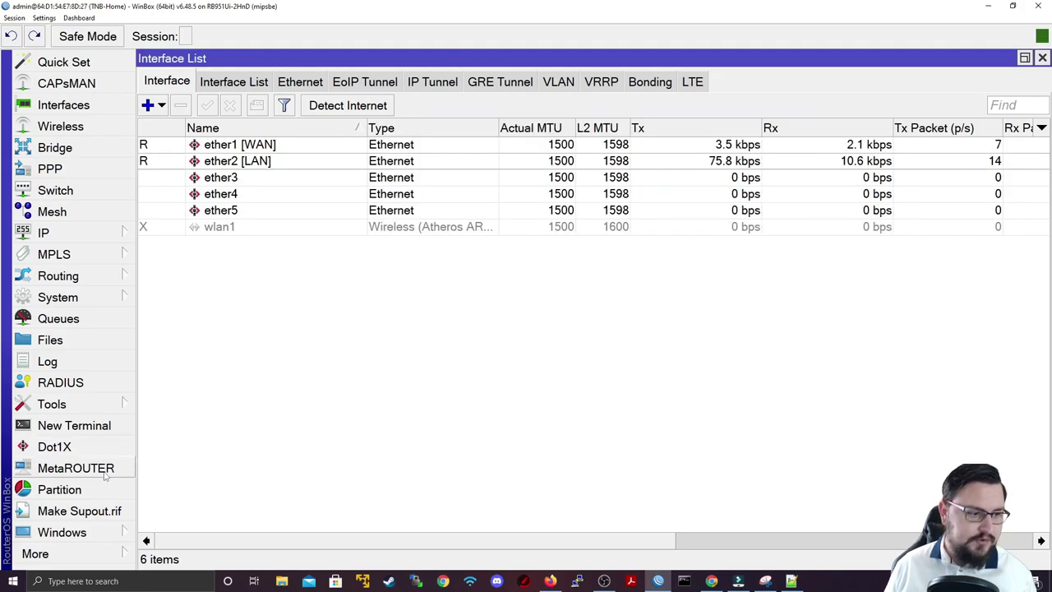
# Start generating supout.rif, confirm it appears in the router's file list, then close the list
pyautogui.click(79, 511)
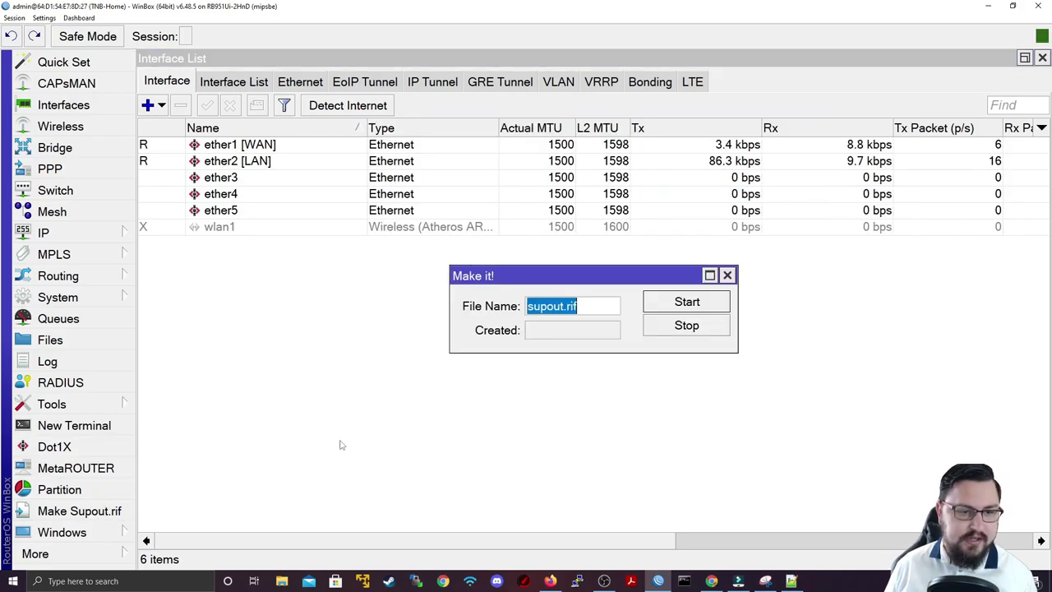
pyautogui.click(664, 303)
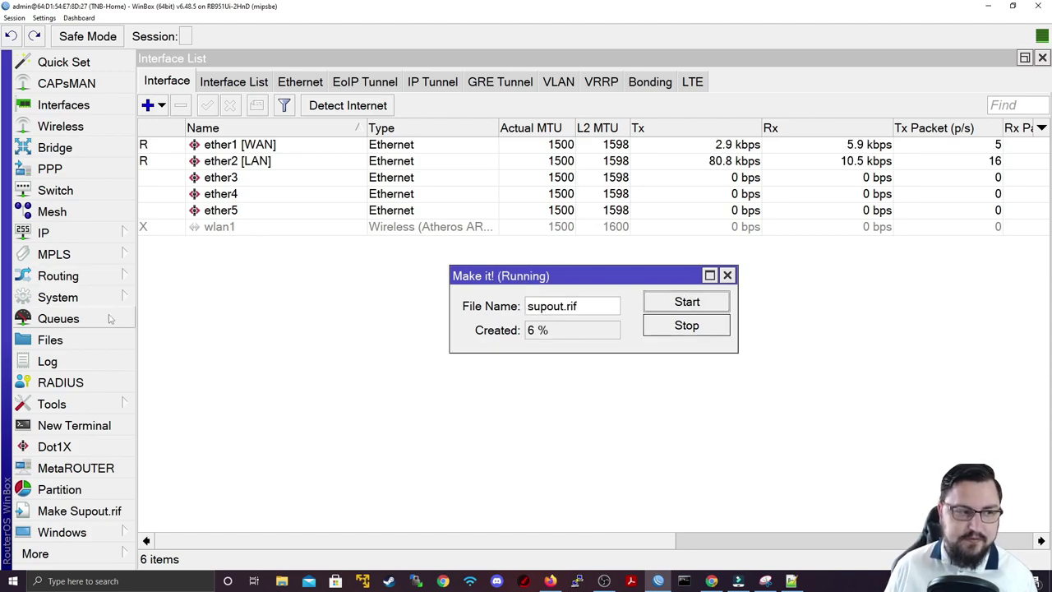
pyautogui.click(97, 342)
pyautogui.click(367, 289)
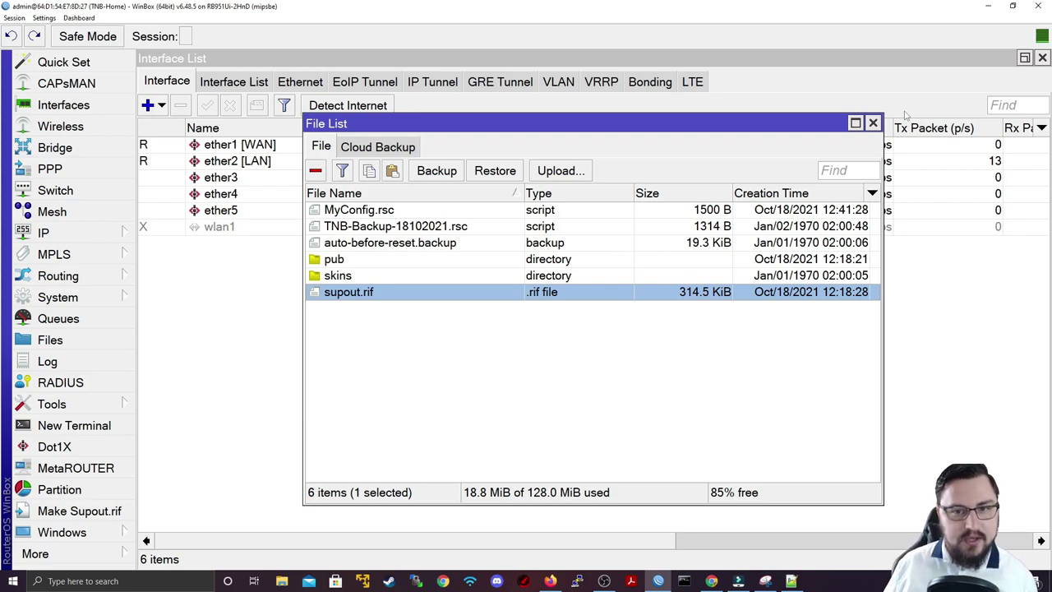
pyautogui.click(873, 122)
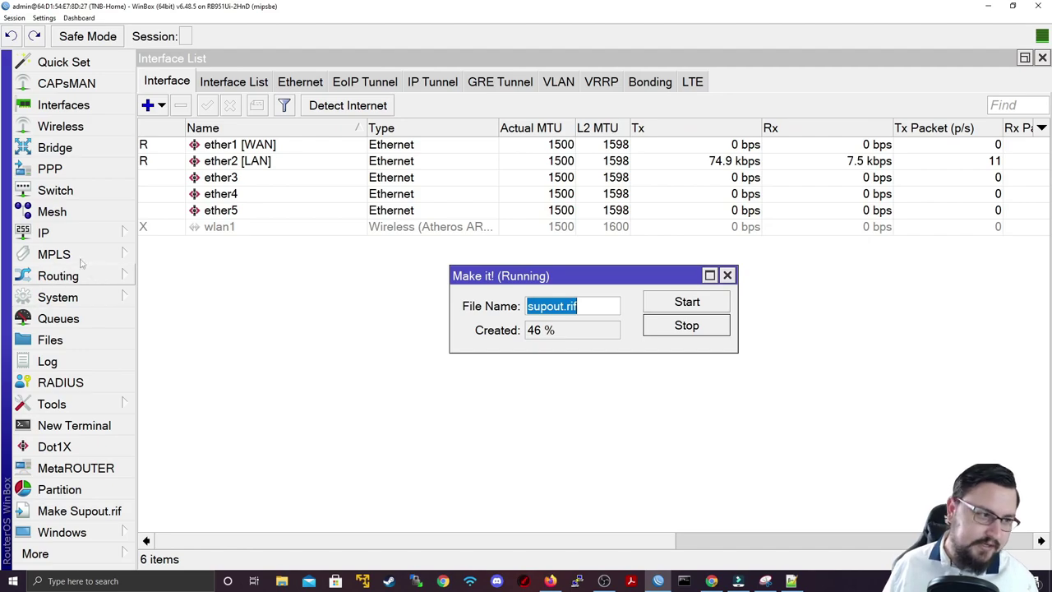
pyautogui.click(111, 302)
pyautogui.click(181, 555)
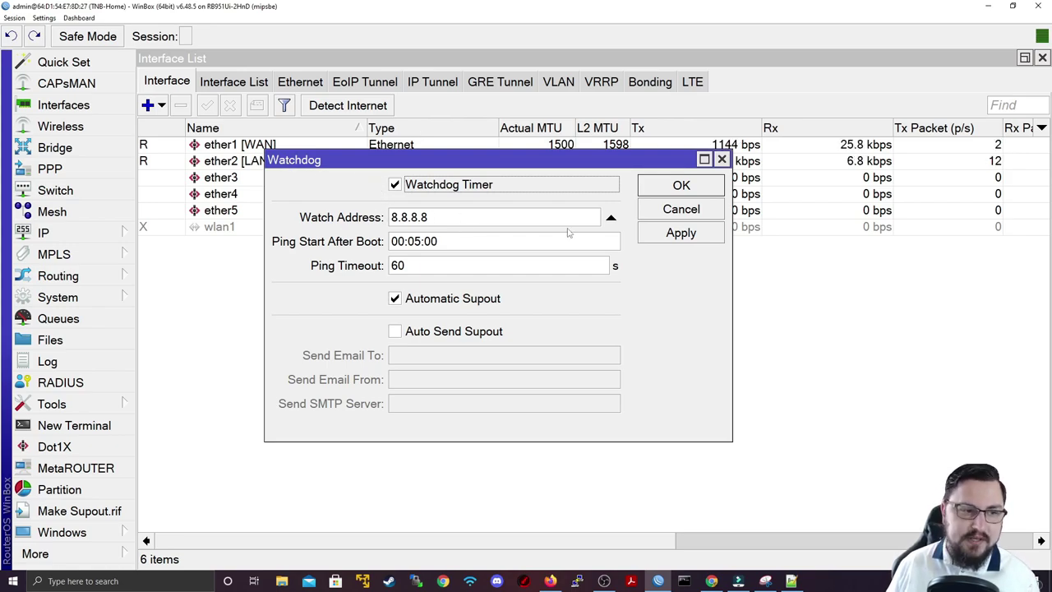
pyautogui.doubleClick(442, 218)
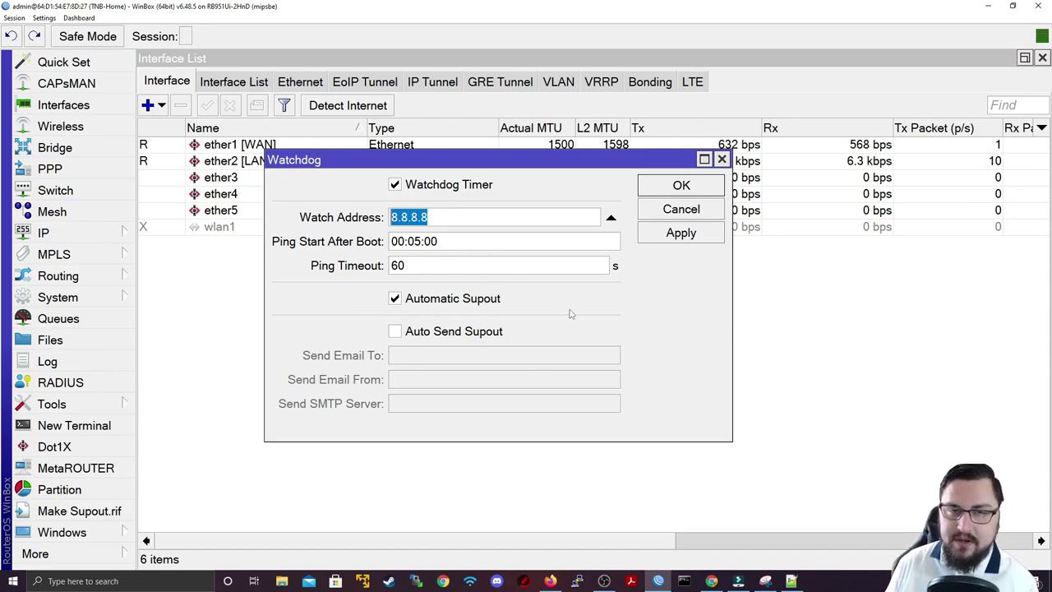
pyautogui.click(423, 331)
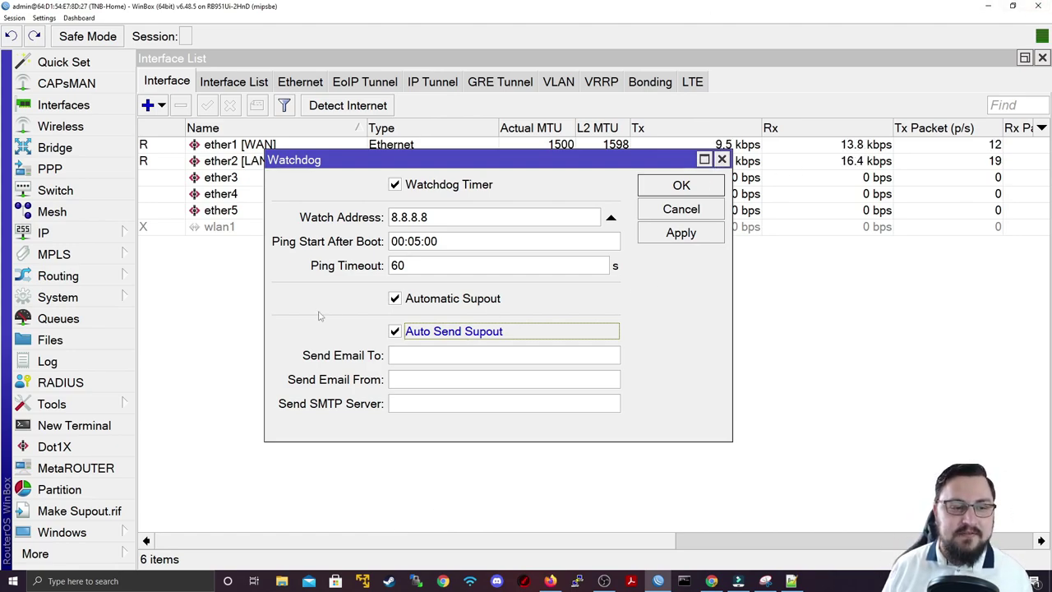
pyautogui.click(423, 334)
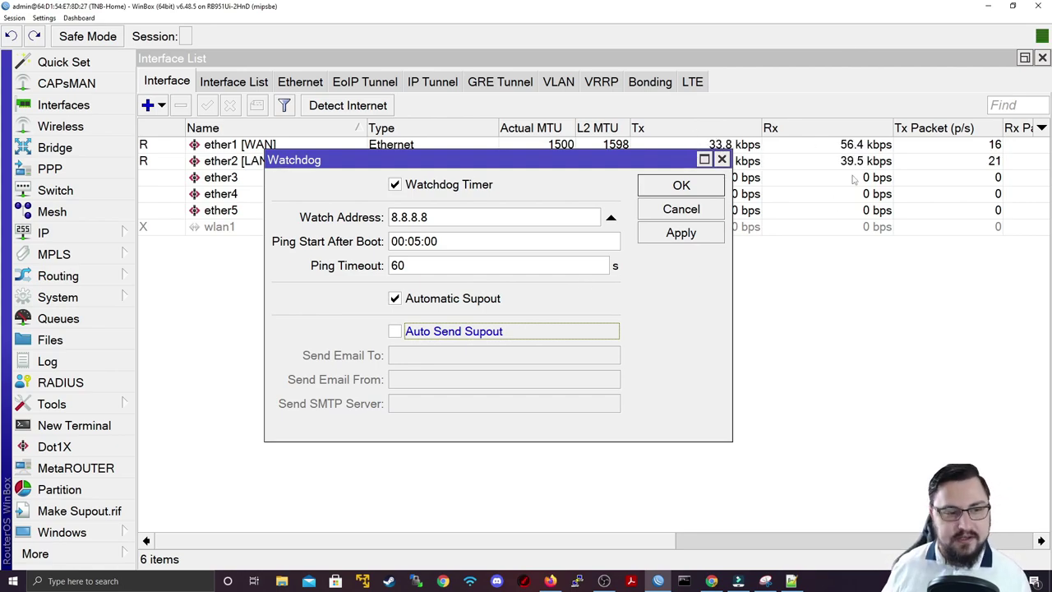
pyautogui.click(723, 161)
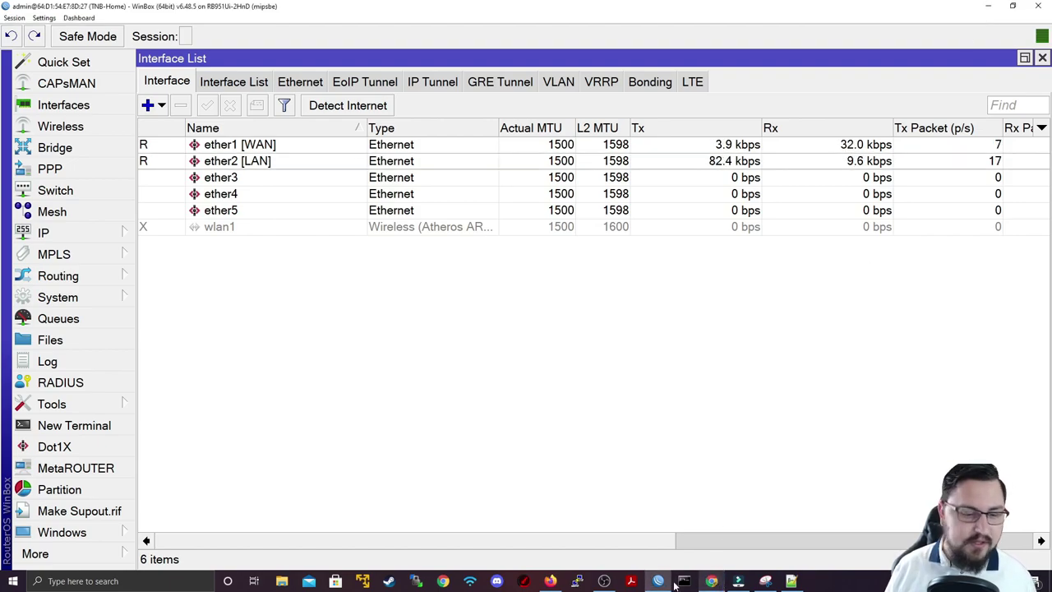
# In Firefox's MikroTik account tab, open the Supout.rif viewer from the left menu
pyautogui.click(550, 581)
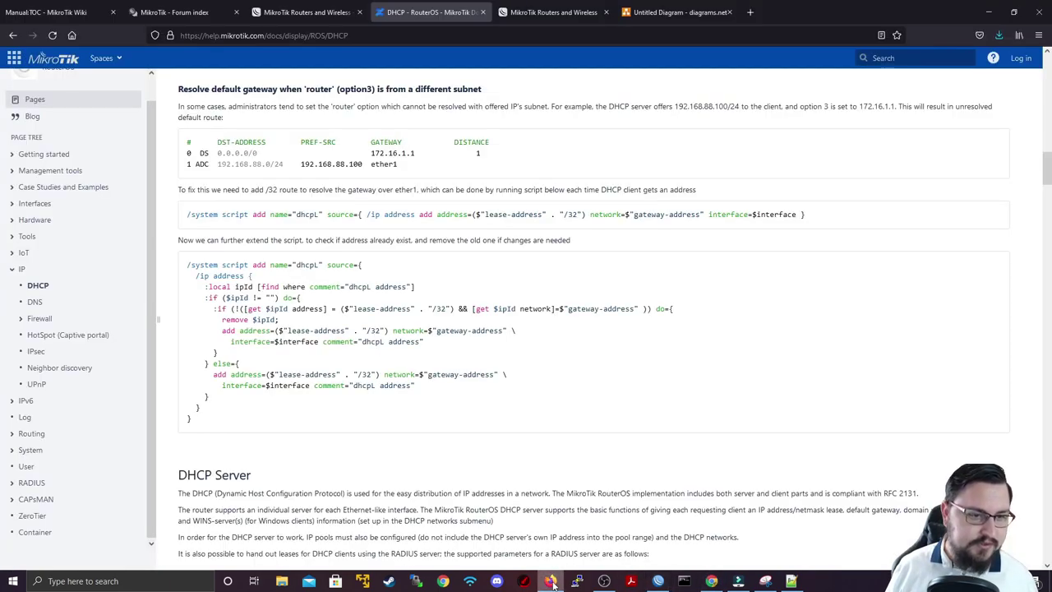
pyautogui.click(529, 18)
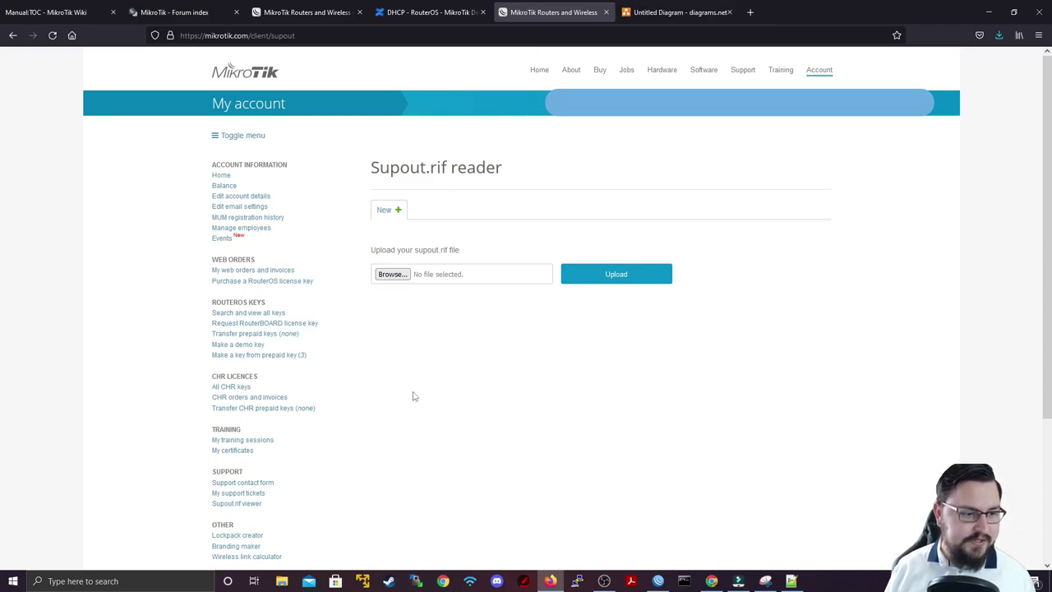
pyautogui.scroll(-1, 362, 399)
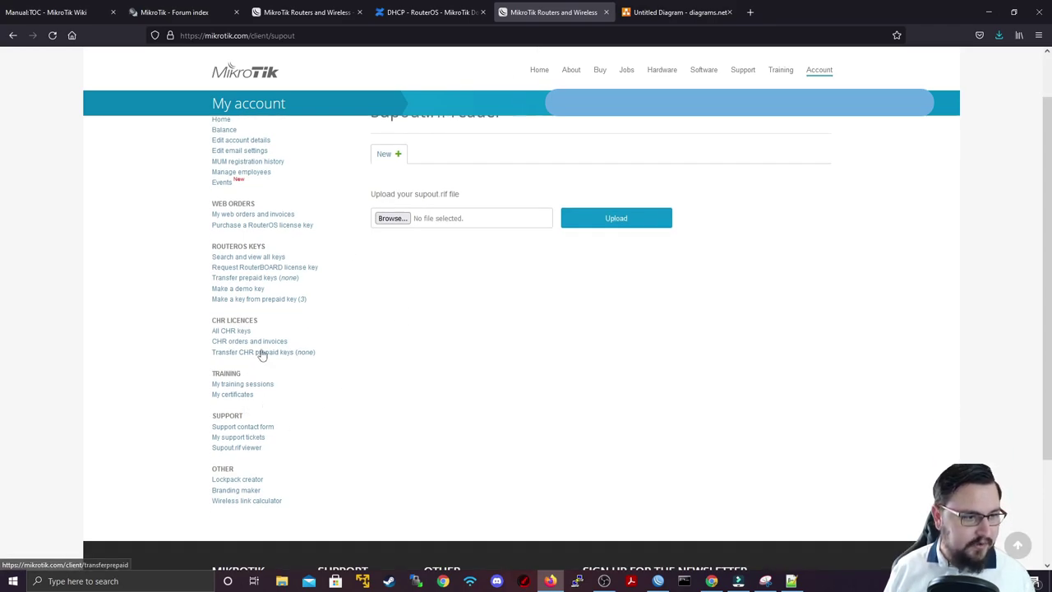
pyautogui.click(243, 448)
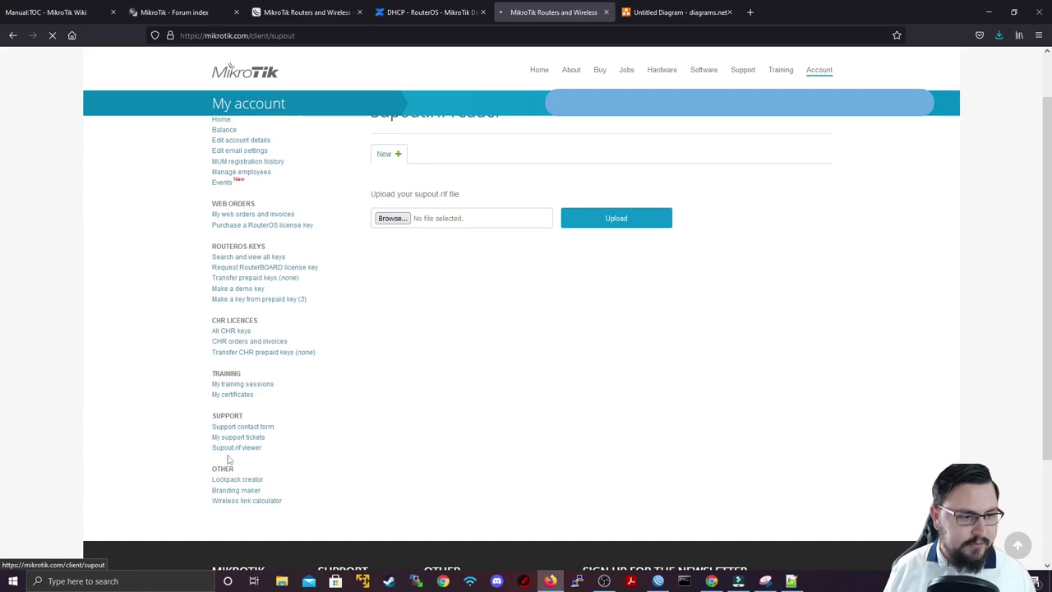